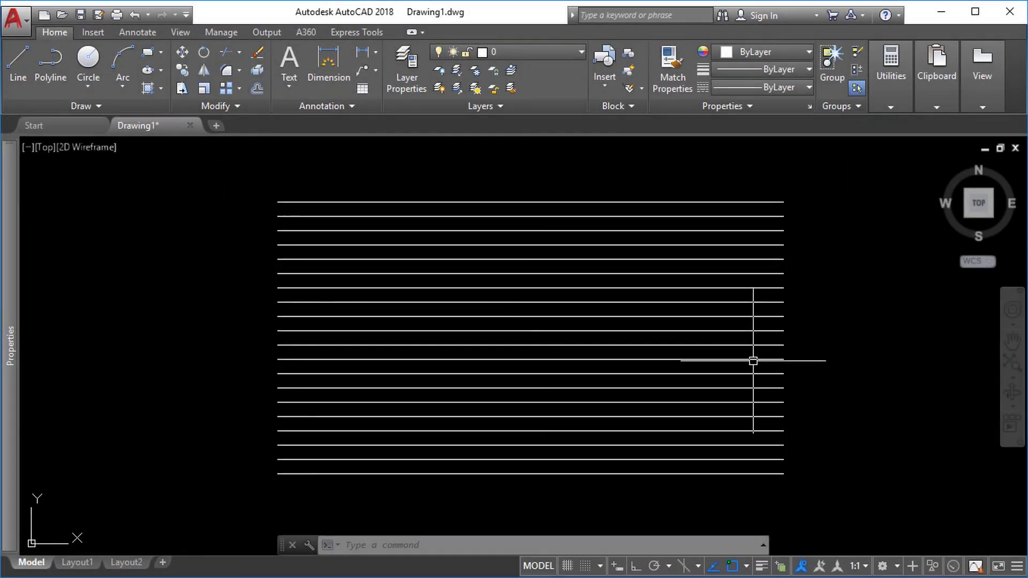
- Draw a freehand seven-sided wipeout over the middle of the horizontal lines, and delete that wipeout
{"action": "mouse_move", "coordinate": [753, 361]}
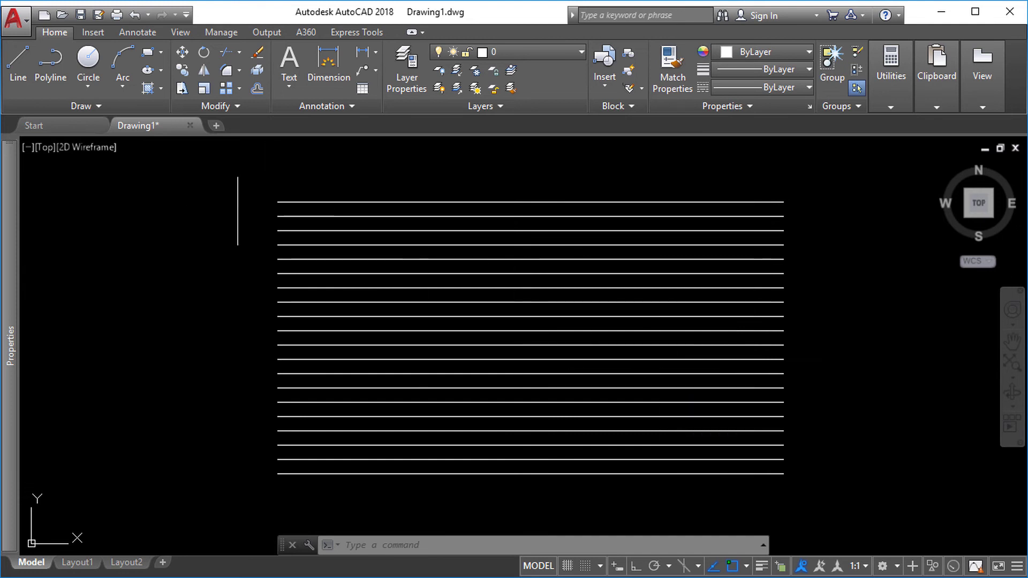
{"action": "left_click", "coordinate": [148, 35]}
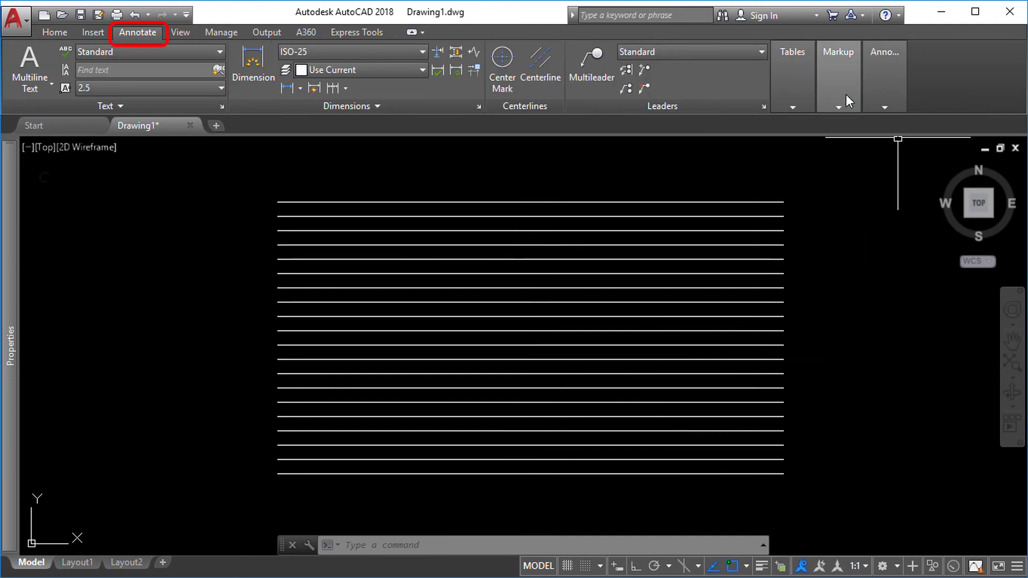
{"action": "mouse_move", "coordinate": [846, 100]}
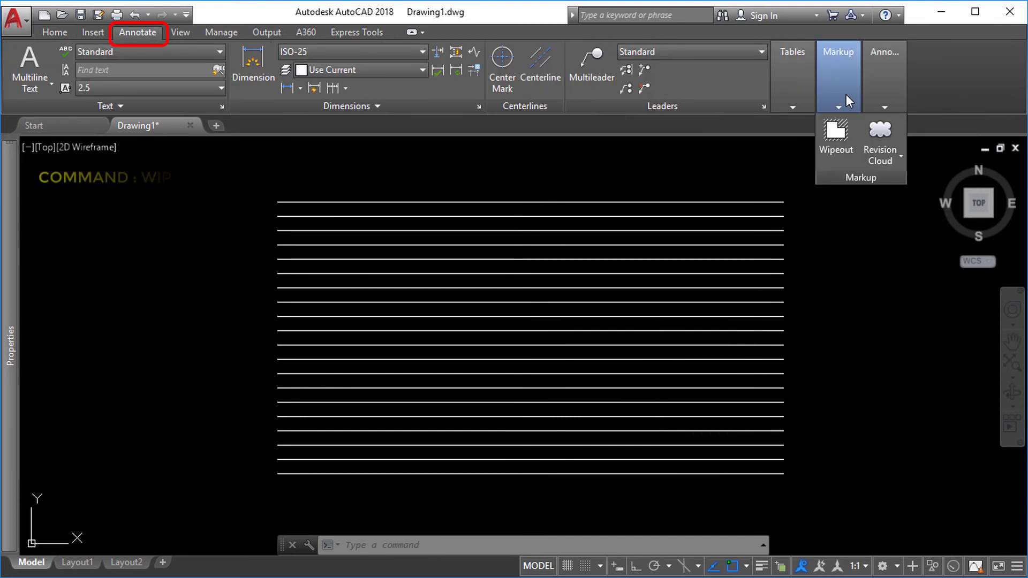
{"action": "left_click", "coordinate": [834, 150]}
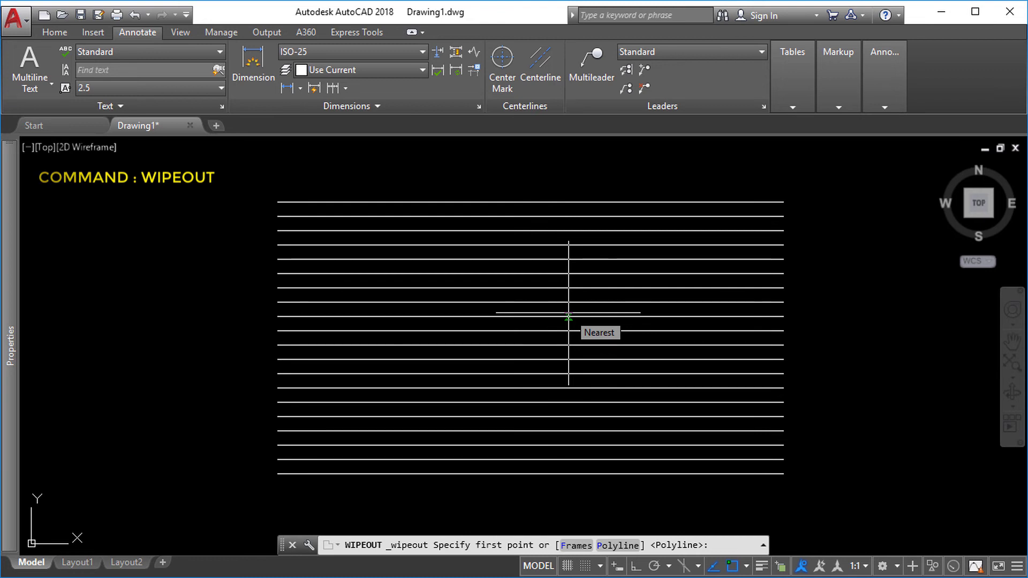
{"action": "left_click", "coordinate": [427, 273]}
{"action": "left_click", "coordinate": [503, 245]}
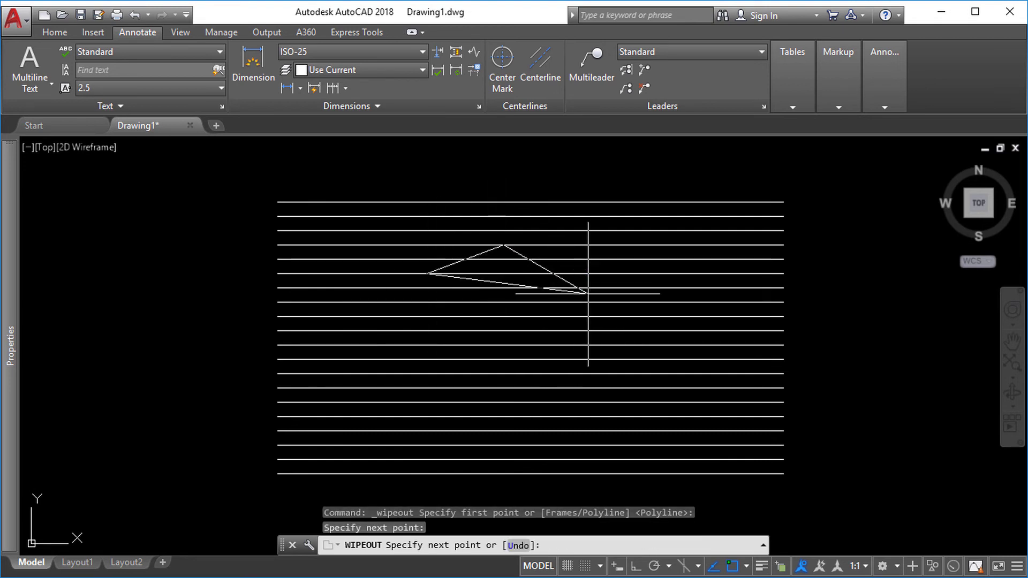
{"action": "left_click", "coordinate": [588, 293]}
{"action": "left_click", "coordinate": [564, 356]}
{"action": "left_click", "coordinate": [507, 386]}
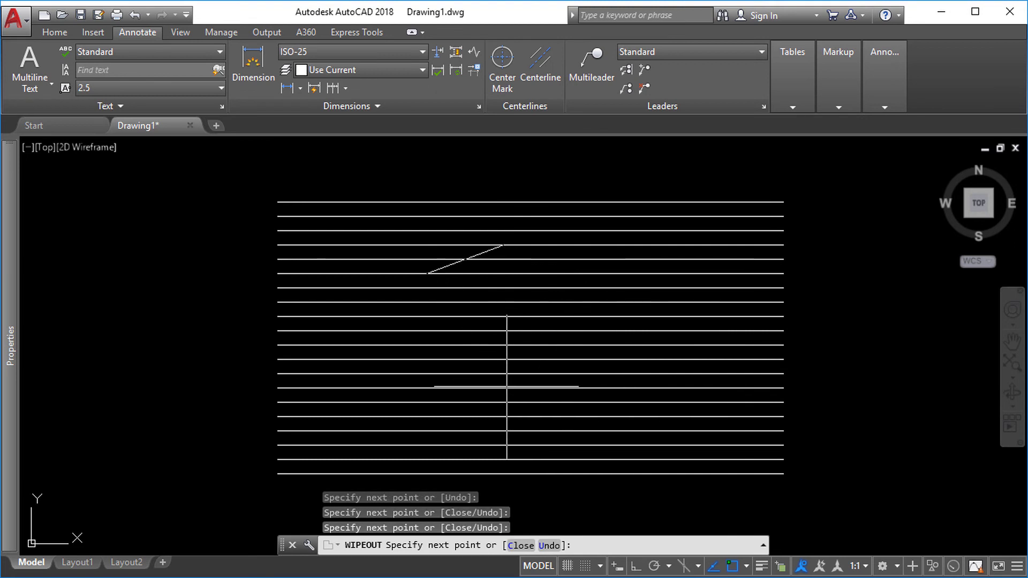
{"action": "left_click", "coordinate": [401, 332]}
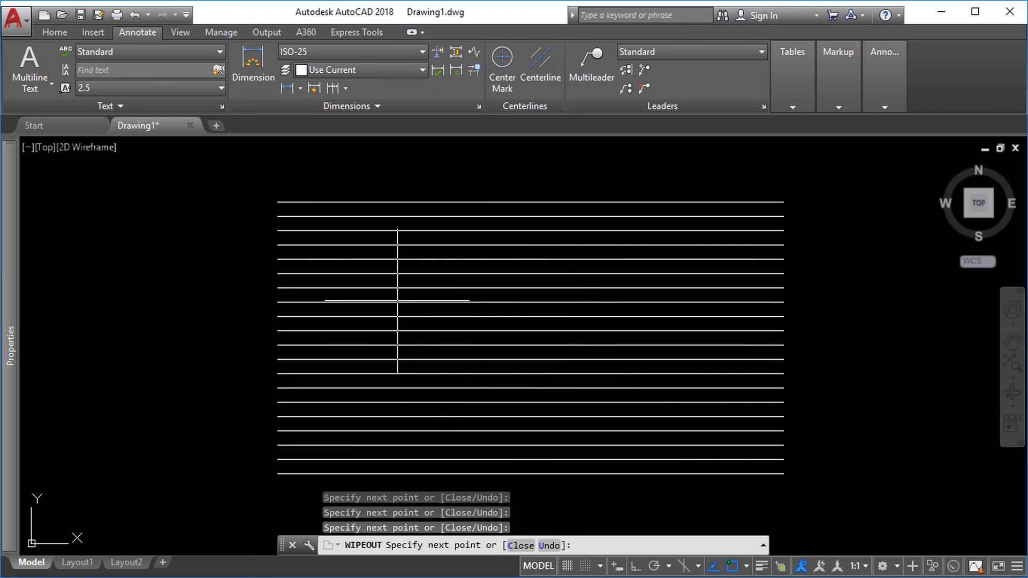
{"action": "key", "text": "Return"}
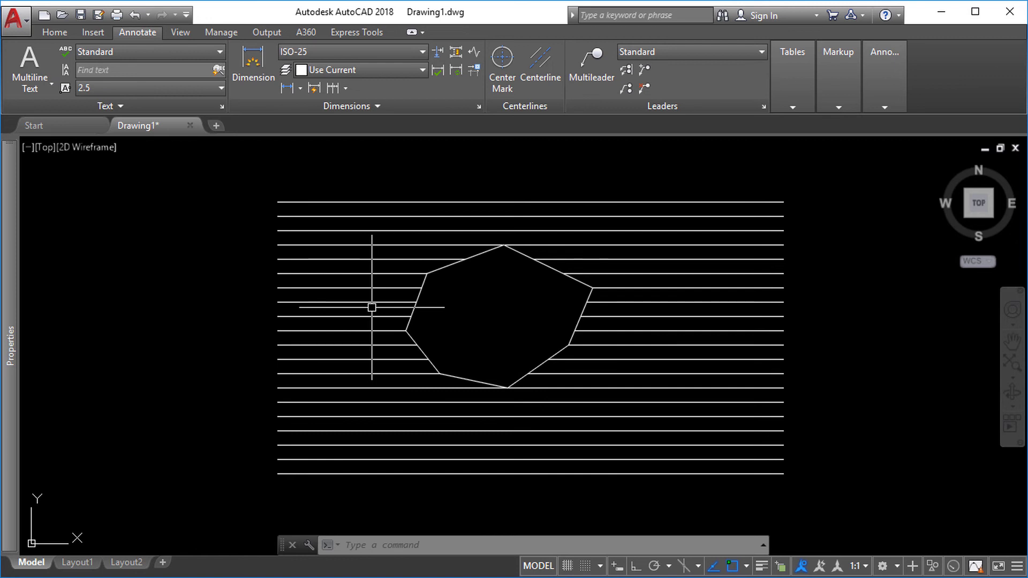
{"action": "left_click", "coordinate": [416, 297]}
{"action": "key", "text": "Delete"}
- Draw a rectangle over the middle of the horizontal lines
{"action": "type", "text": "rec"}
{"action": "key", "text": "Return"}
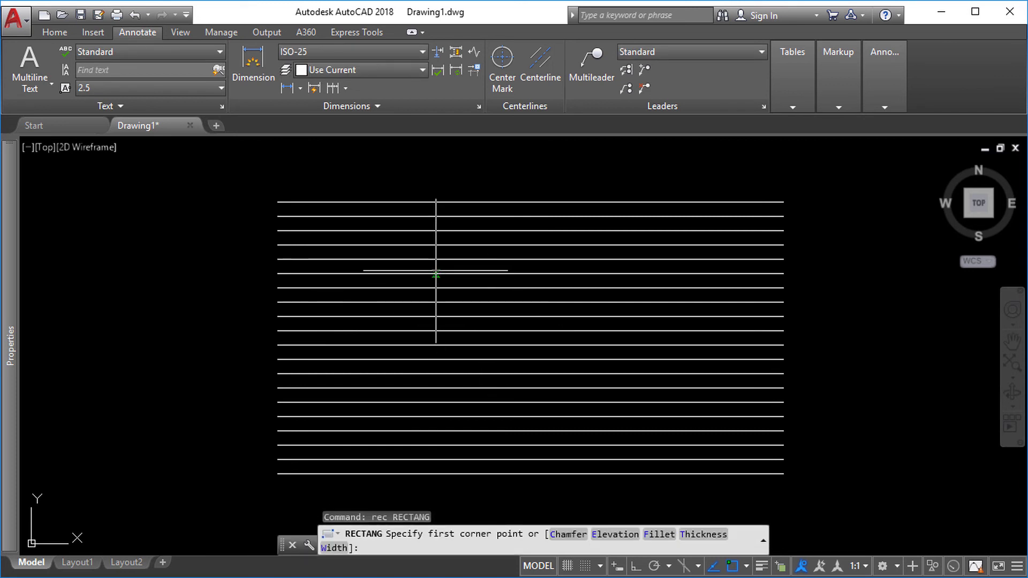
{"action": "left_click", "coordinate": [440, 262]}
{"action": "left_click", "coordinate": [606, 374]}
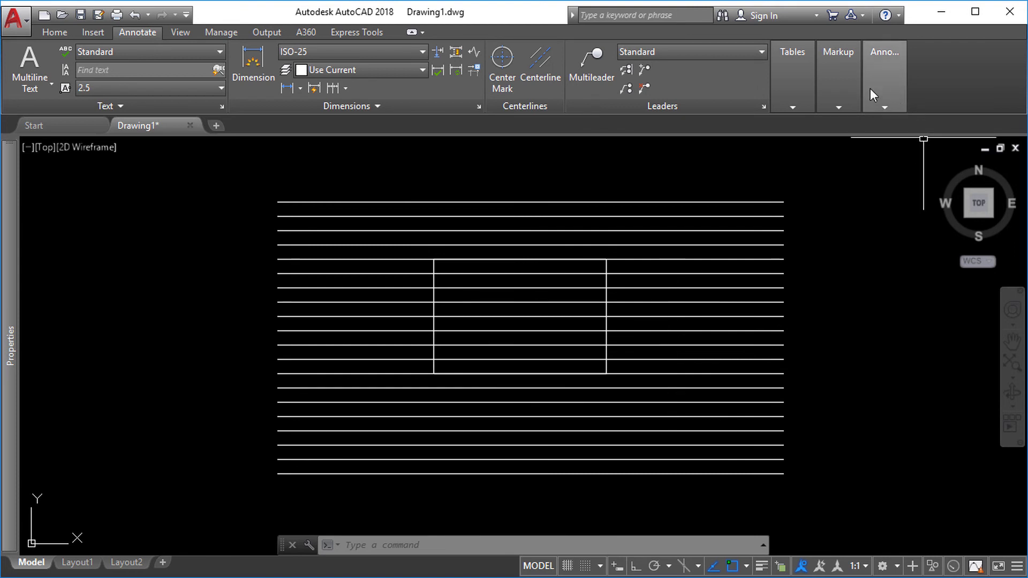
- Create a wipeout from the rectangle with the Polyline option, erasing the source polyline
{"action": "mouse_move", "coordinate": [847, 85]}
{"action": "left_click", "coordinate": [838, 139]}
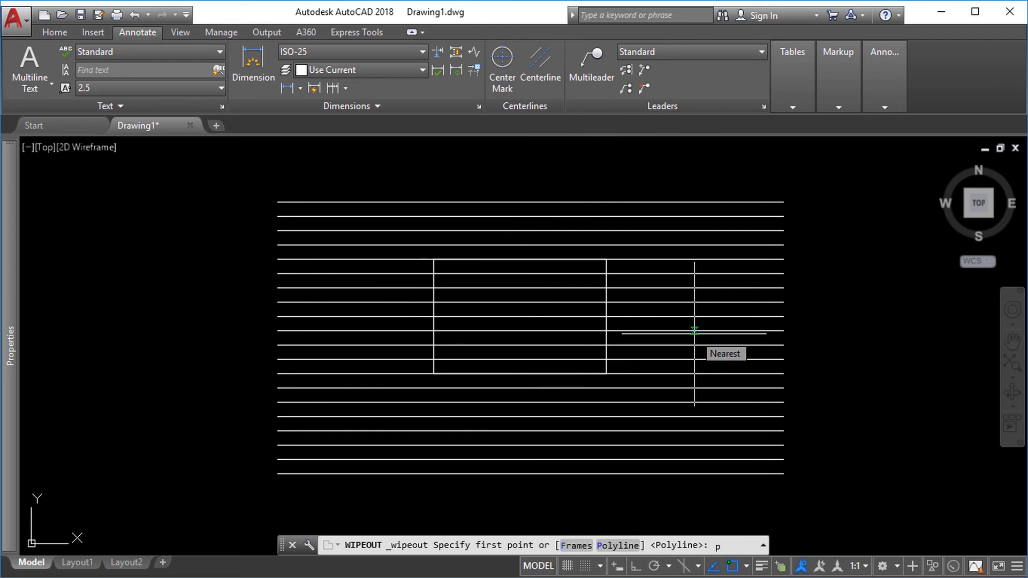
{"action": "key", "text": "Return"}
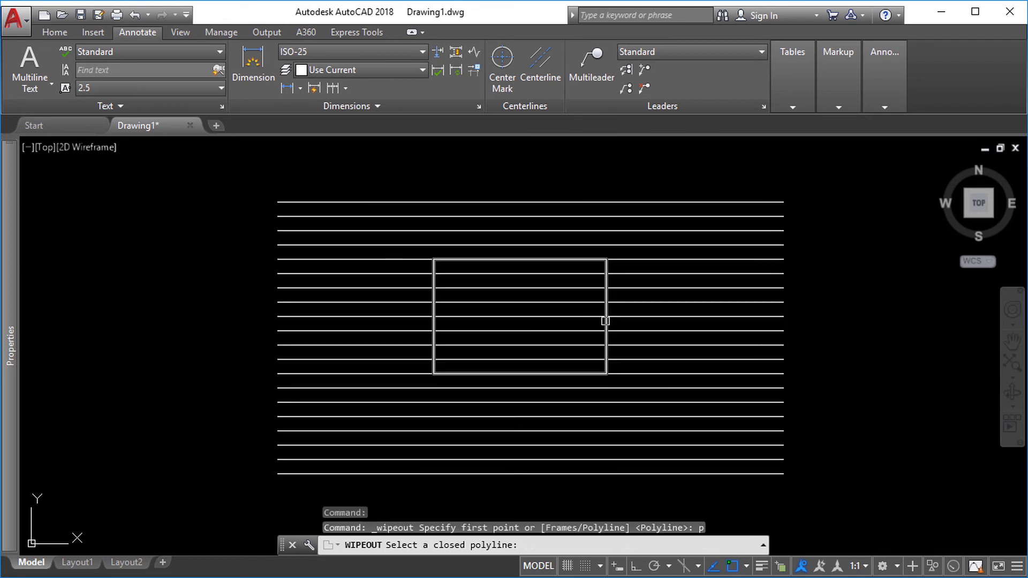
{"action": "left_click", "coordinate": [605, 321]}
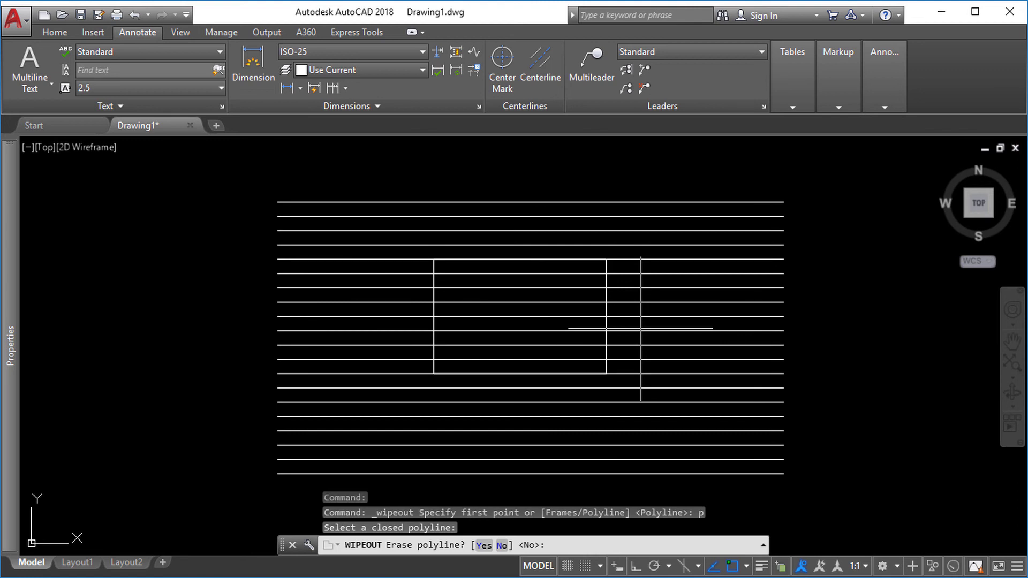
{"action": "type", "text": "y"}
{"action": "key", "text": "Return"}
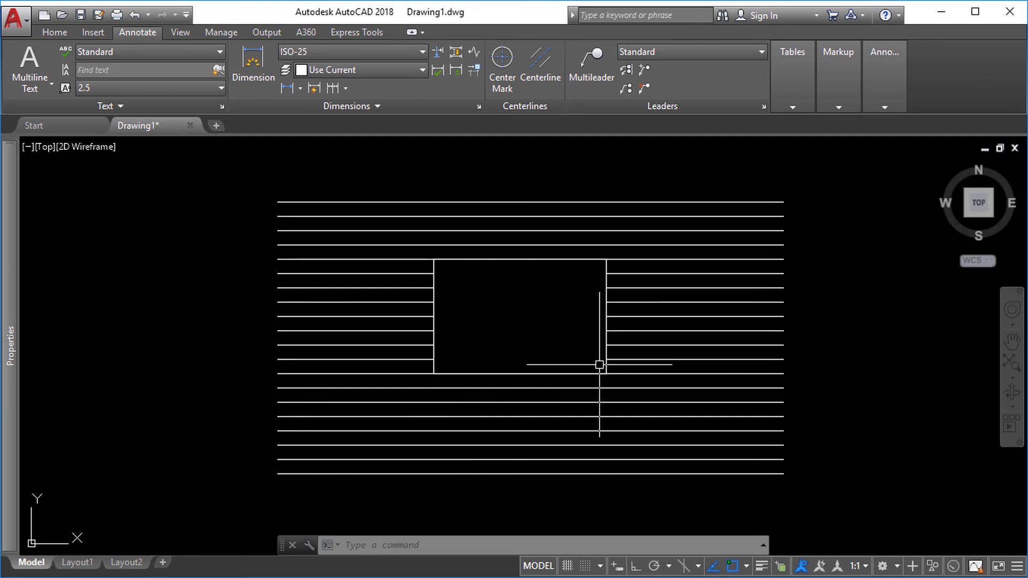
{"action": "left_click", "coordinate": [556, 255]}
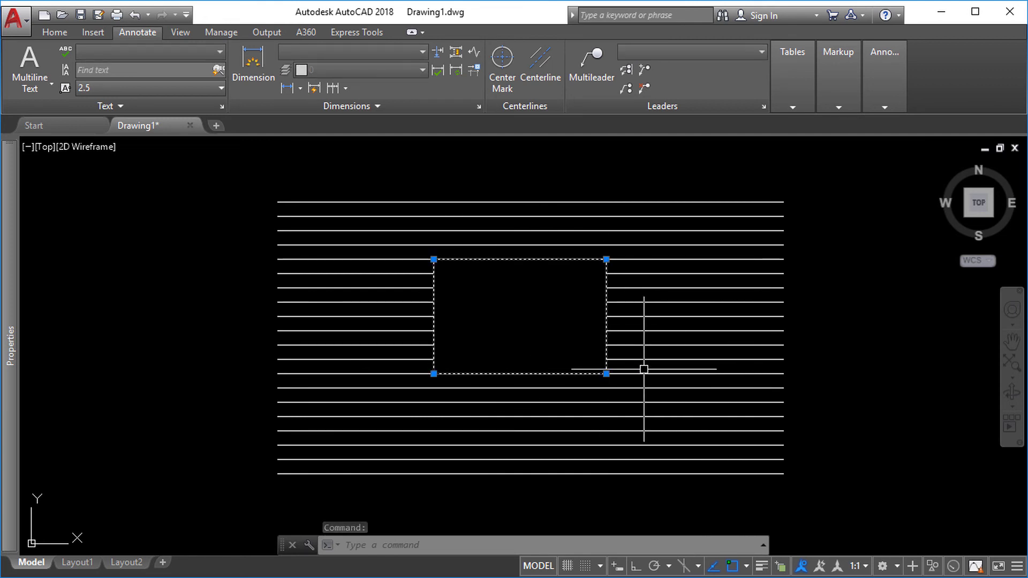
{"action": "key", "text": "Escape"}
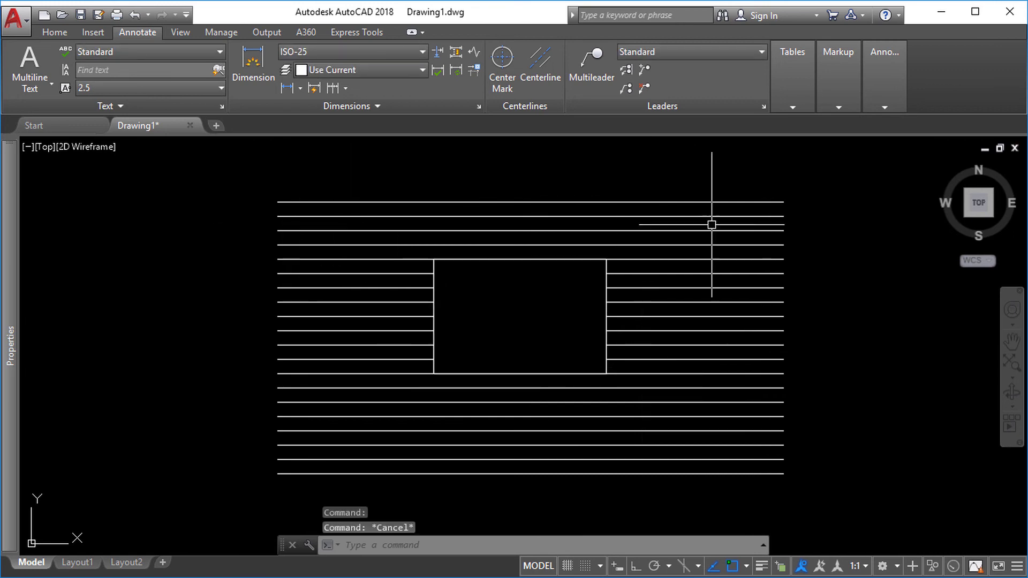
- Set up a plot to Adobe PDF with a Window plot area enclosing all the lines
{"action": "key", "text": "ctrl+p"}
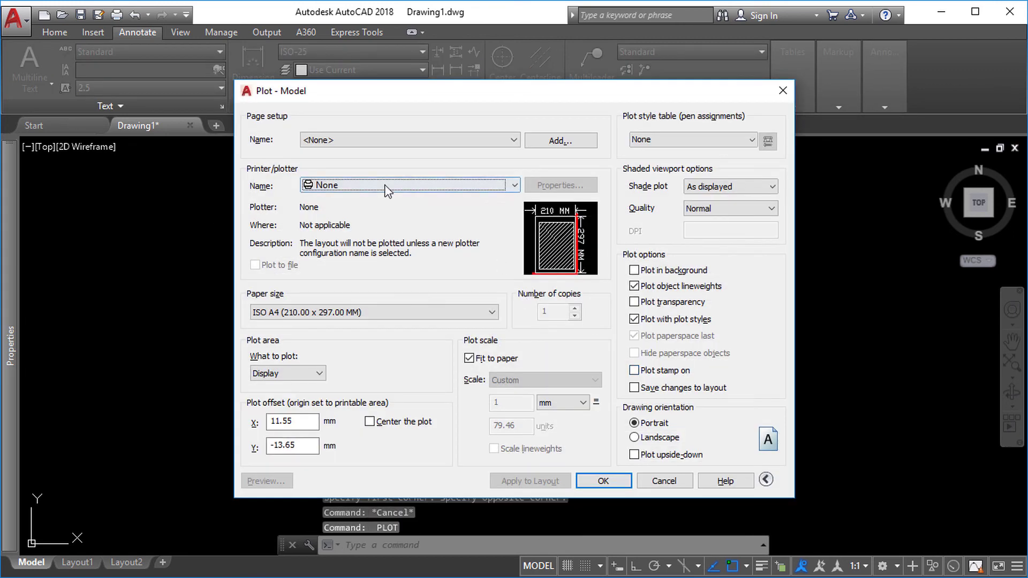
{"action": "left_click", "coordinate": [385, 186]}
{"action": "left_click", "coordinate": [375, 256]}
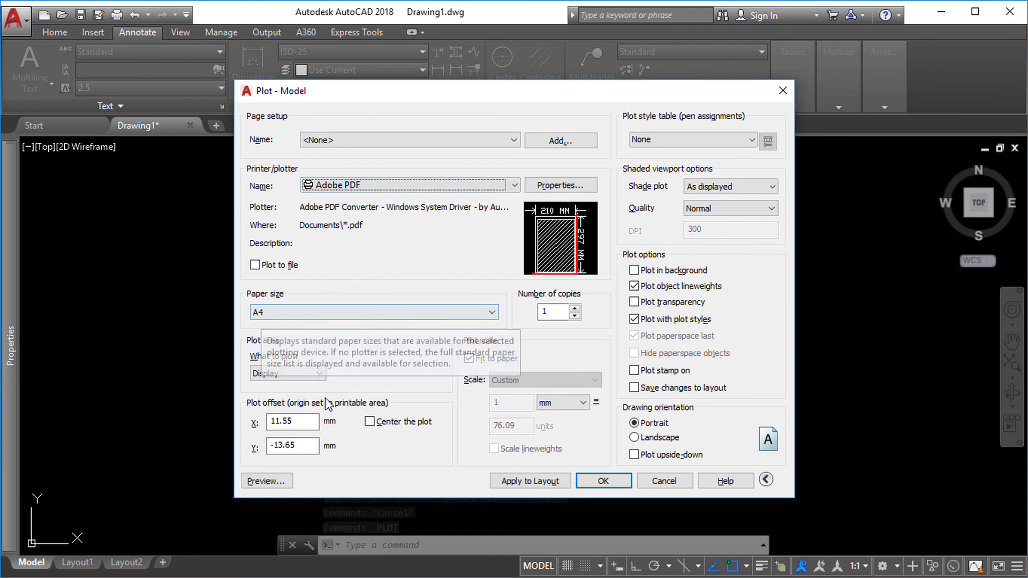
{"action": "left_click", "coordinate": [287, 374]}
{"action": "left_click", "coordinate": [292, 417]}
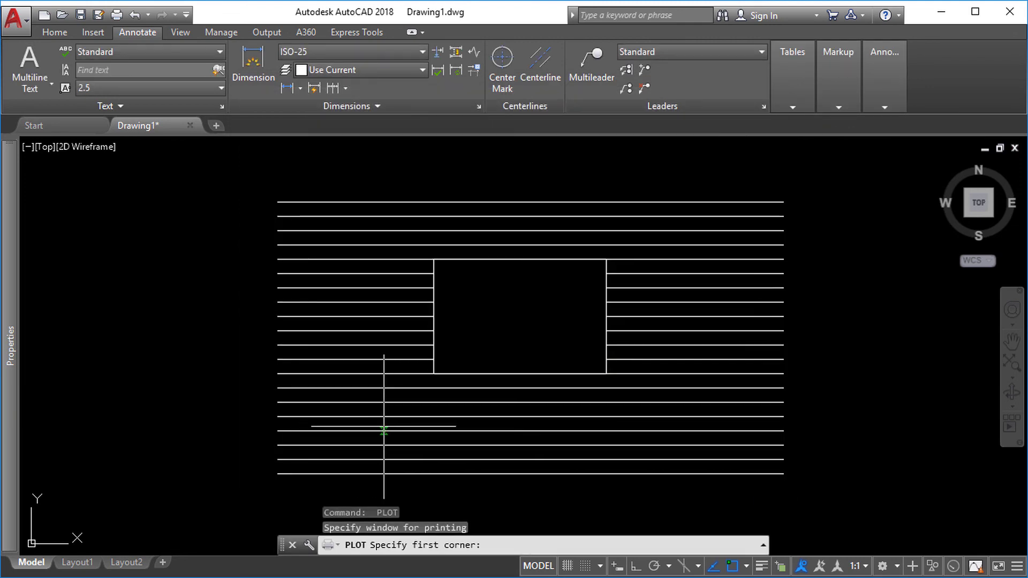
{"action": "left_click", "coordinate": [247, 172]}
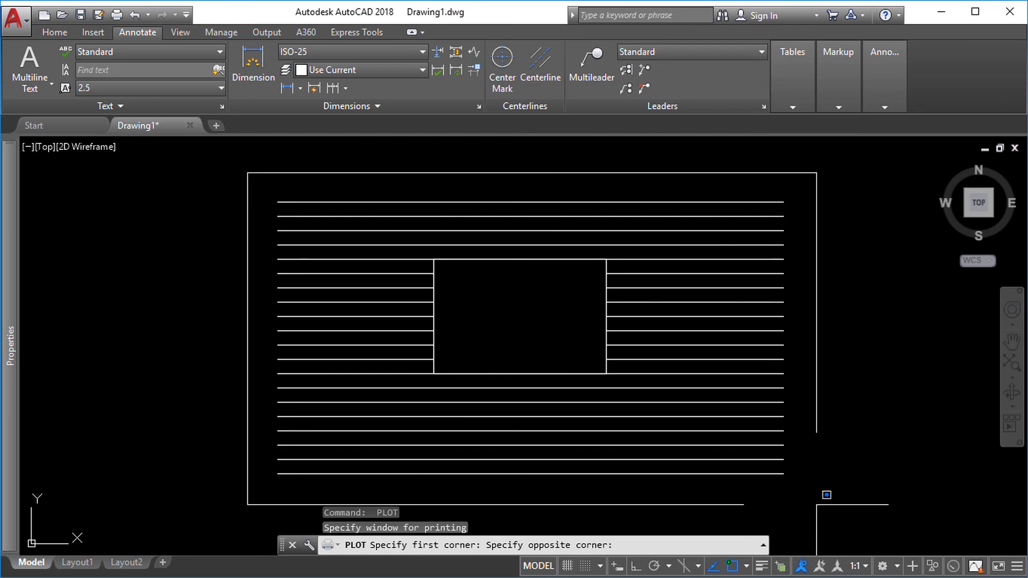
{"action": "left_click", "coordinate": [818, 504]}
- Center the plot, set the orientation to Landscape, and preview the page before leaving the plot setup
{"action": "left_click", "coordinate": [370, 422]}
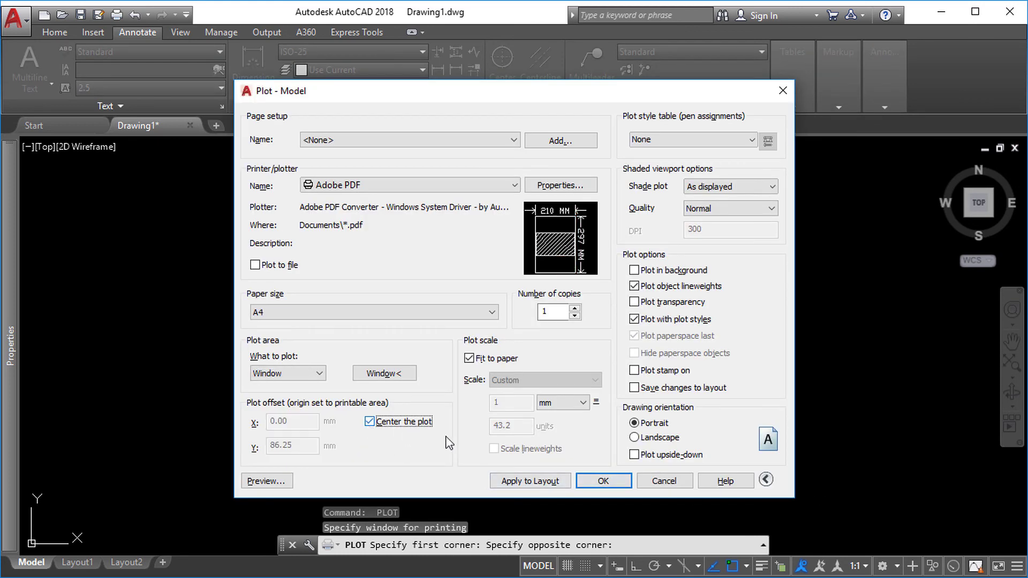
{"action": "left_click", "coordinate": [660, 438]}
{"action": "left_click", "coordinate": [278, 480]}
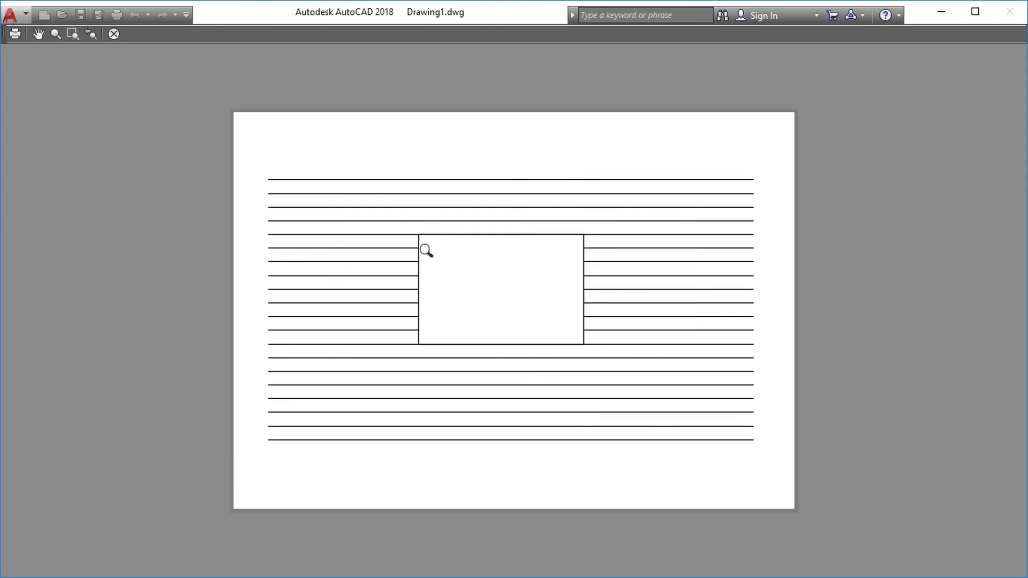
{"action": "key", "text": "Escape"}
{"action": "key", "text": "Escape"}
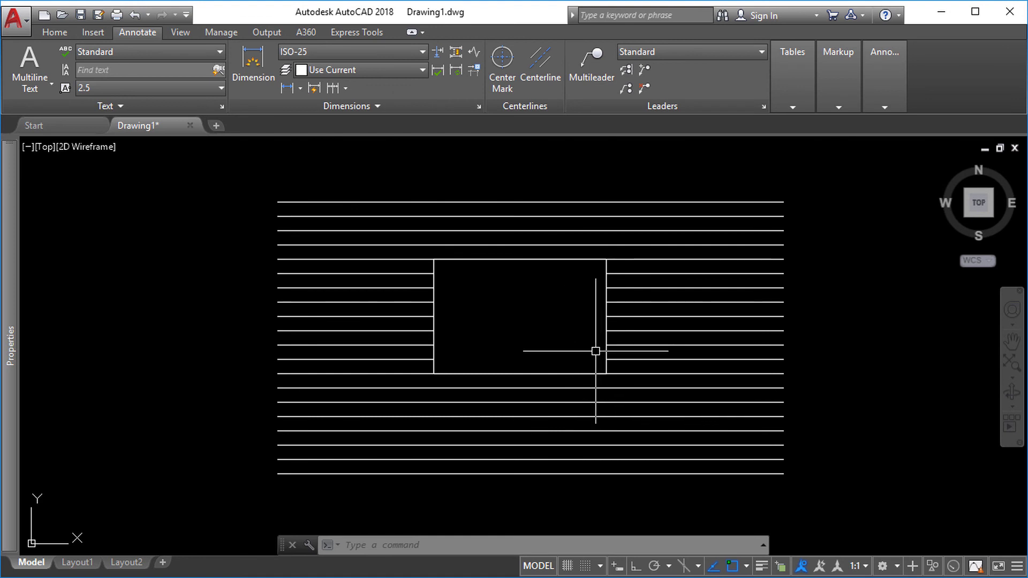
- Set the wipeout Frames mode to OFF
{"action": "left_click", "coordinate": [829, 97]}
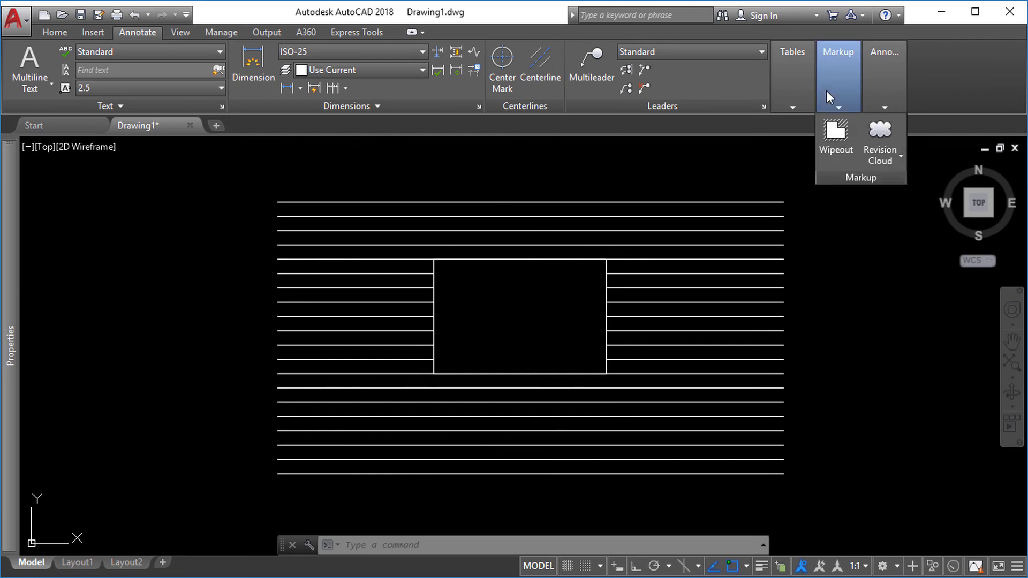
{"action": "left_click", "coordinate": [827, 150]}
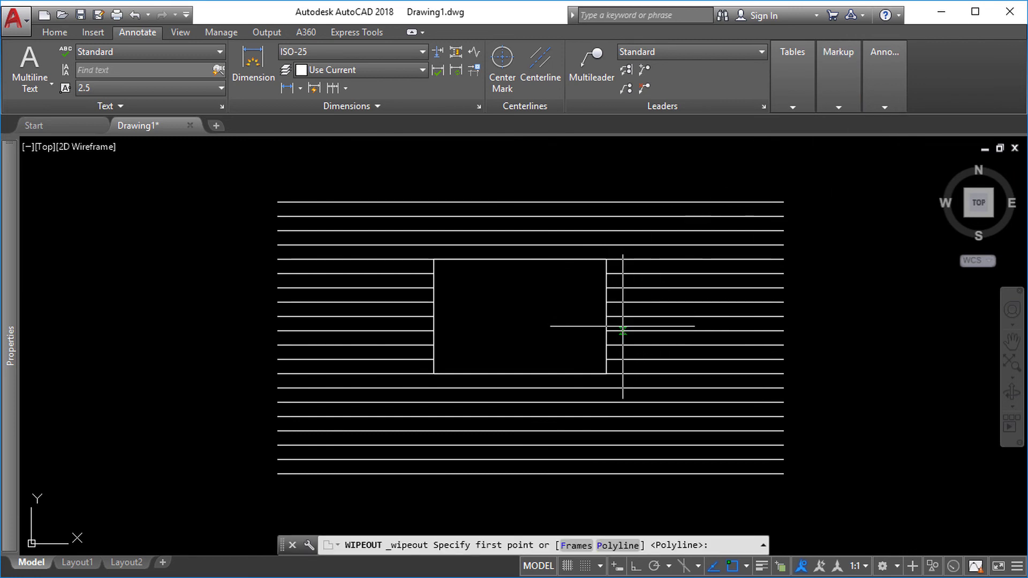
{"action": "type", "text": "f"}
{"action": "key", "text": "Return"}
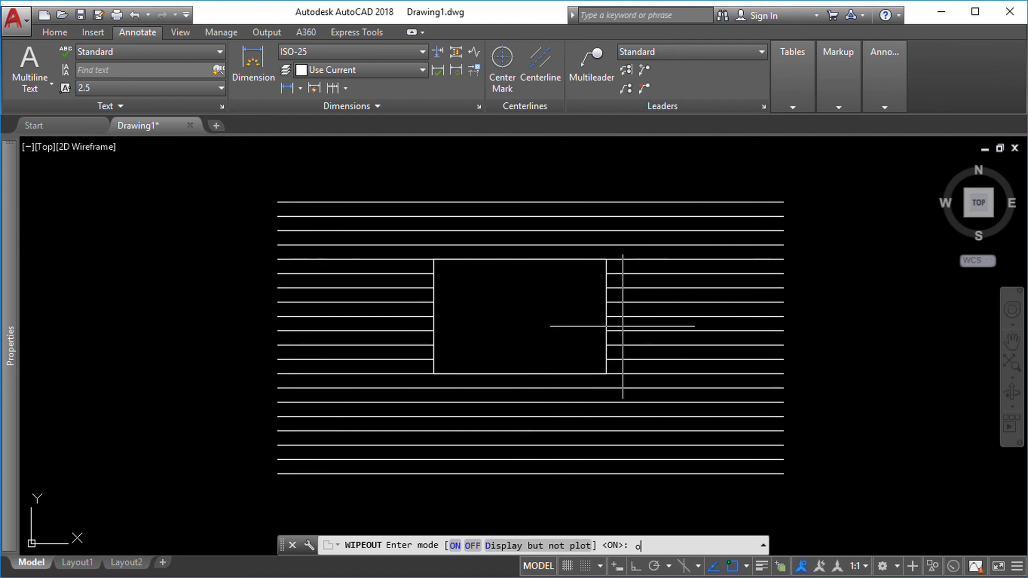
{"action": "key", "text": "Return"}
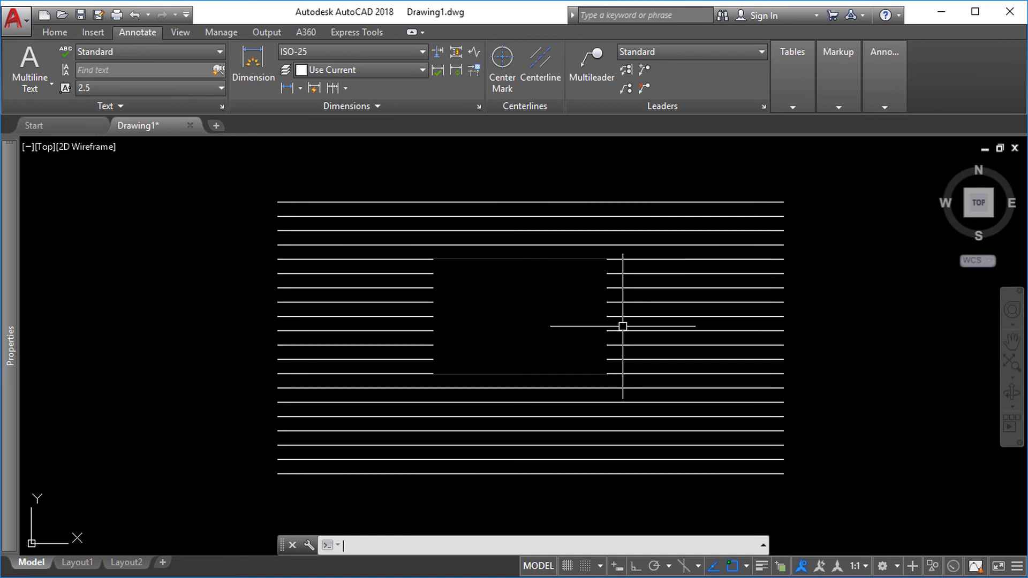
- Preview the plot with the <Previous plot> page setup to examine how the wipeout area prints
{"action": "key", "text": "ctrl+p"}
{"action": "left_click", "coordinate": [471, 145]}
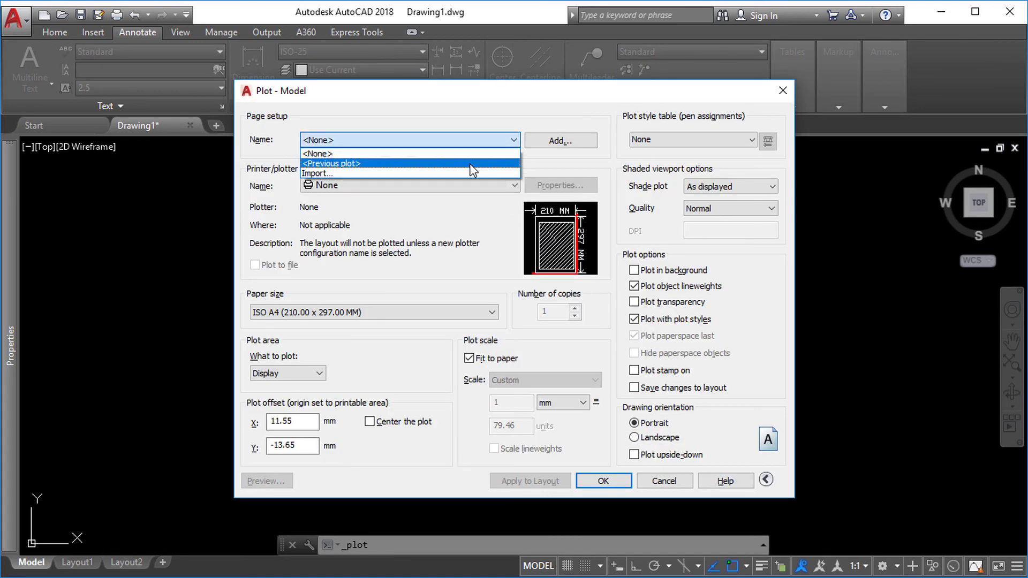
{"action": "left_click", "coordinate": [470, 162]}
{"action": "left_click", "coordinate": [264, 481]}
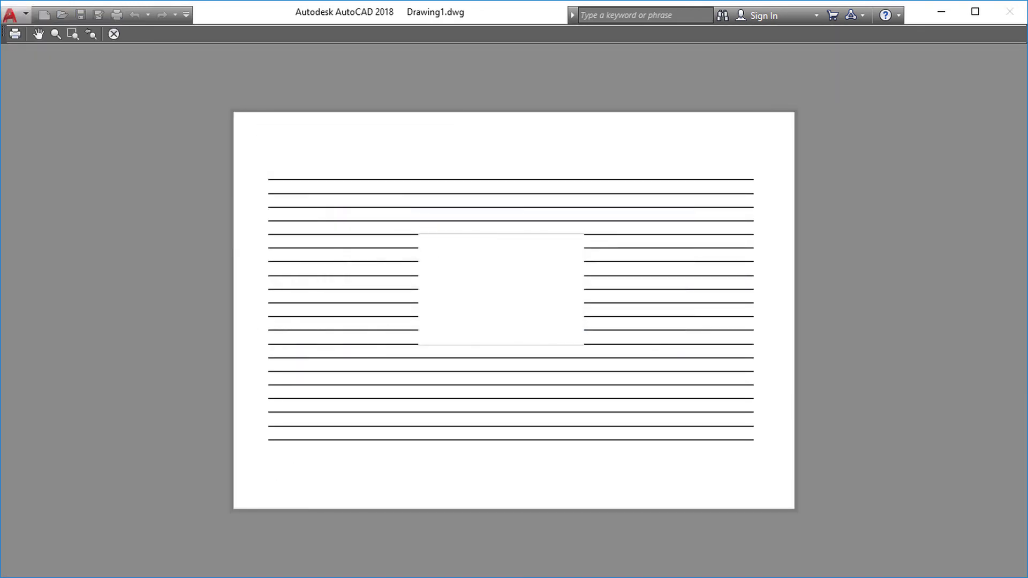
{"action": "key", "text": "Escape"}
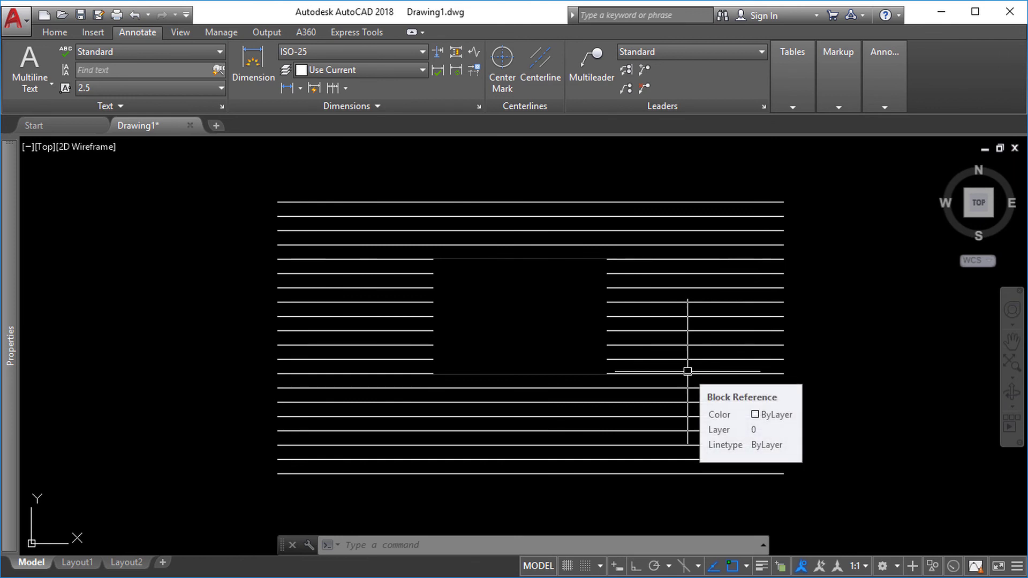
- Set the wipeout Frames mode to Display but not plot
{"action": "mouse_move", "coordinate": [850, 91]}
{"action": "left_click", "coordinate": [835, 140]}
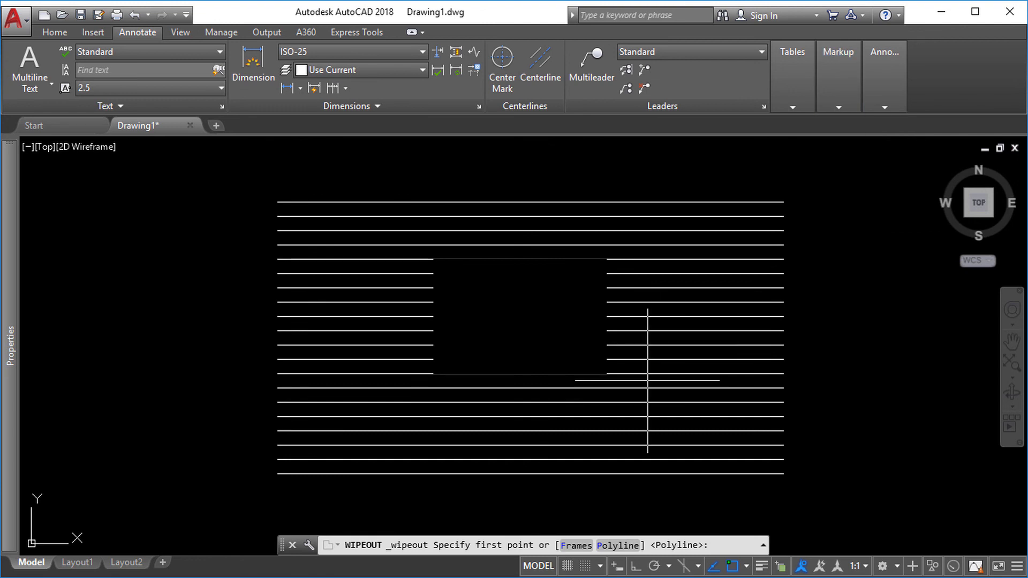
{"action": "key", "text": "Return"}
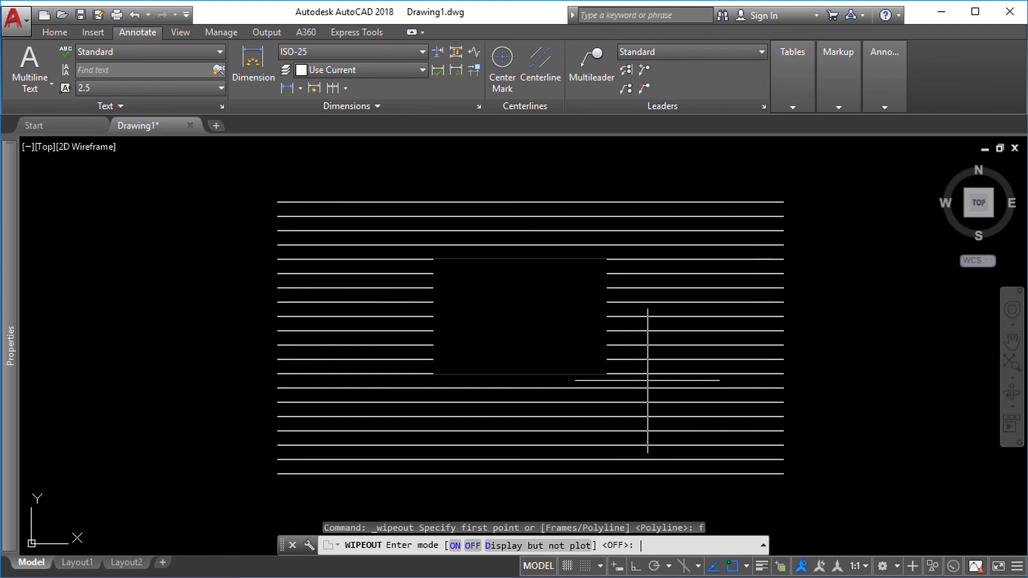
{"action": "key", "text": "Return"}
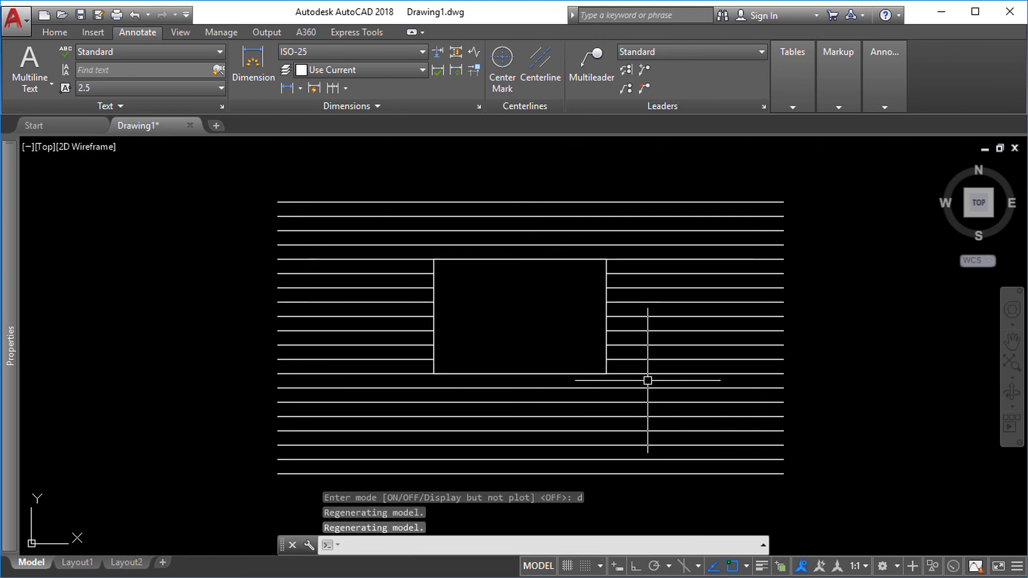
- Preview the plot with the <Previous plot> page setup to check how the rectangular wipeout's frame prints
{"action": "key", "text": "ctrl+p"}
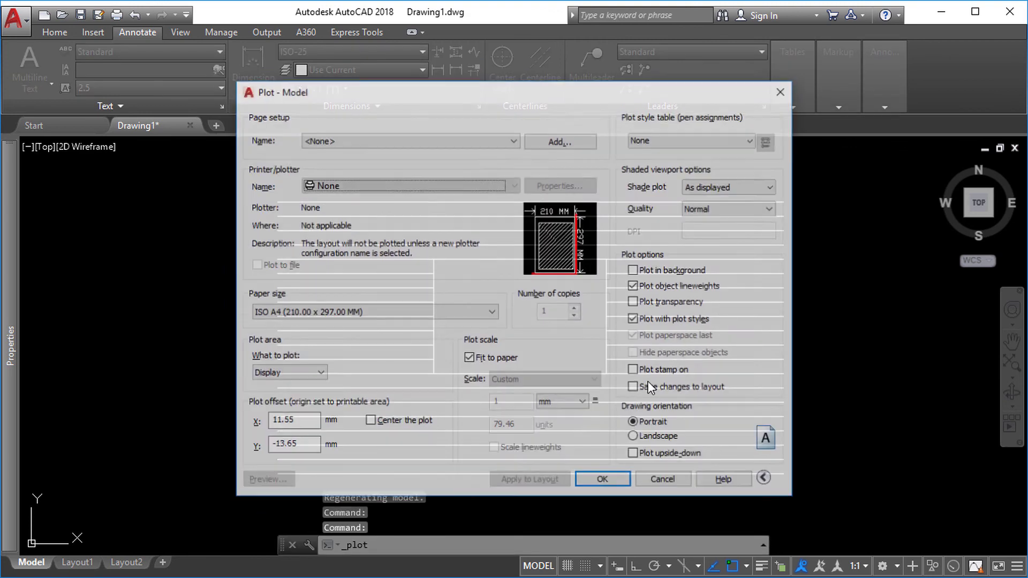
{"action": "left_click", "coordinate": [409, 138]}
{"action": "left_click", "coordinate": [397, 166]}
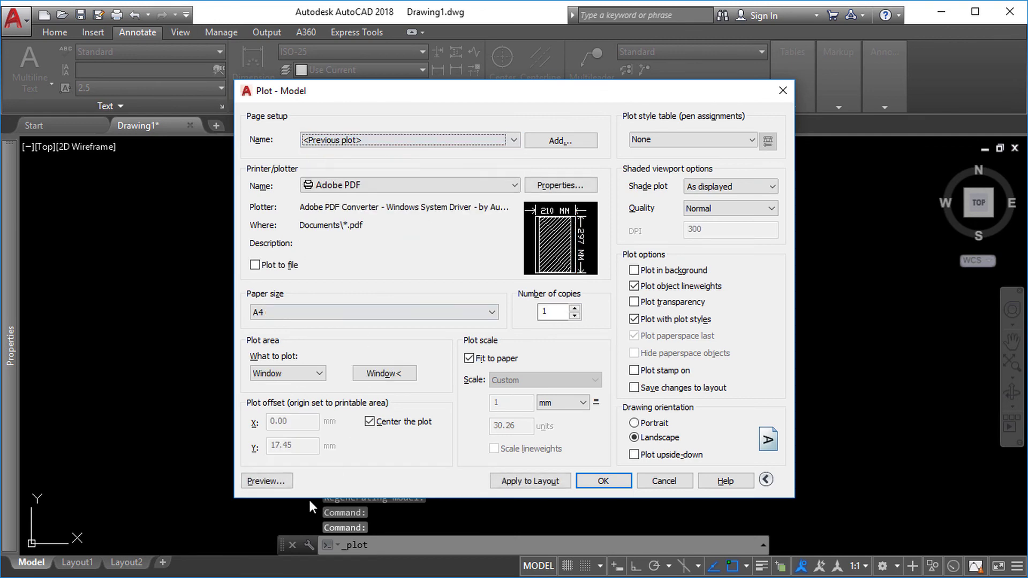
{"action": "left_click", "coordinate": [267, 481]}
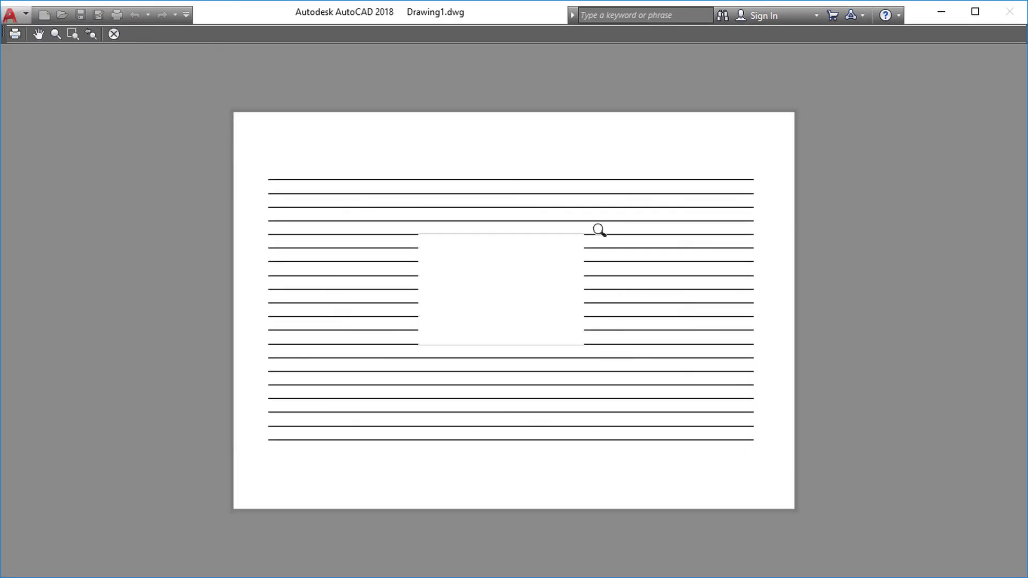
{"action": "key", "text": "Escape"}
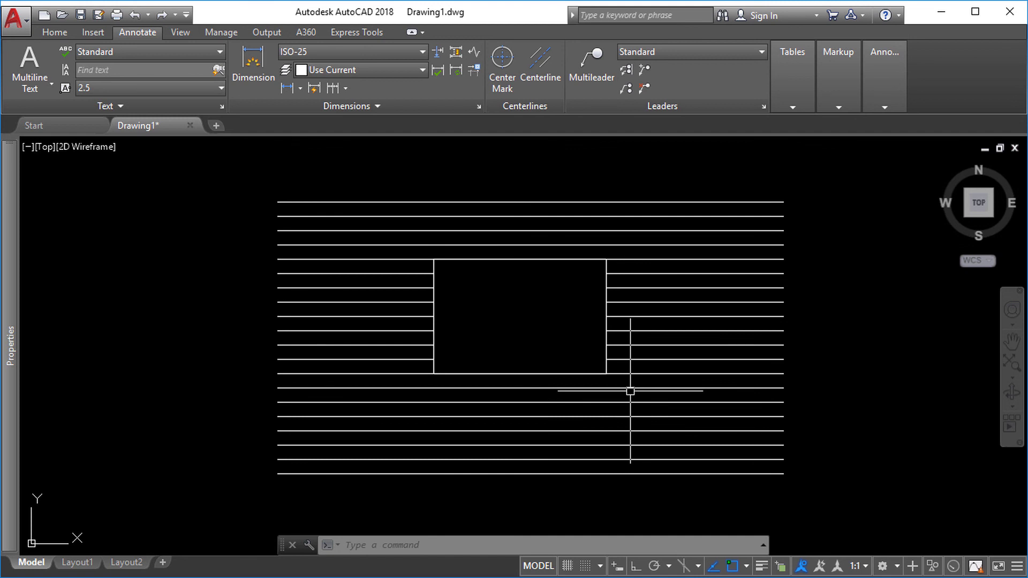
- Erase the rectangular wipeout covering the middle of the lines
{"action": "left_click", "coordinate": [606, 326]}
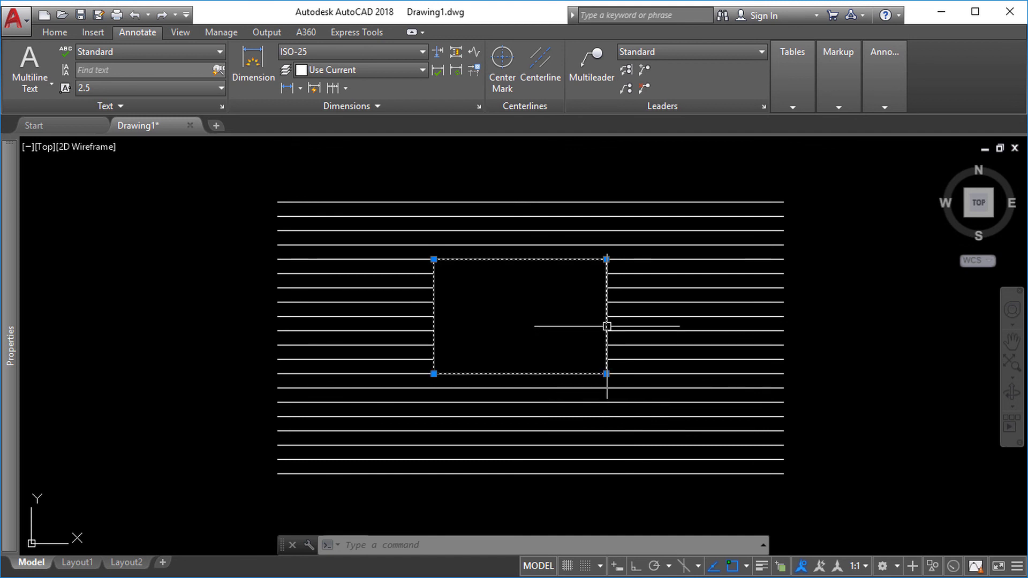
{"action": "type", "text": "e"}
{"action": "key", "text": "Return"}
{"action": "mouse_move", "coordinate": [827, 78]}
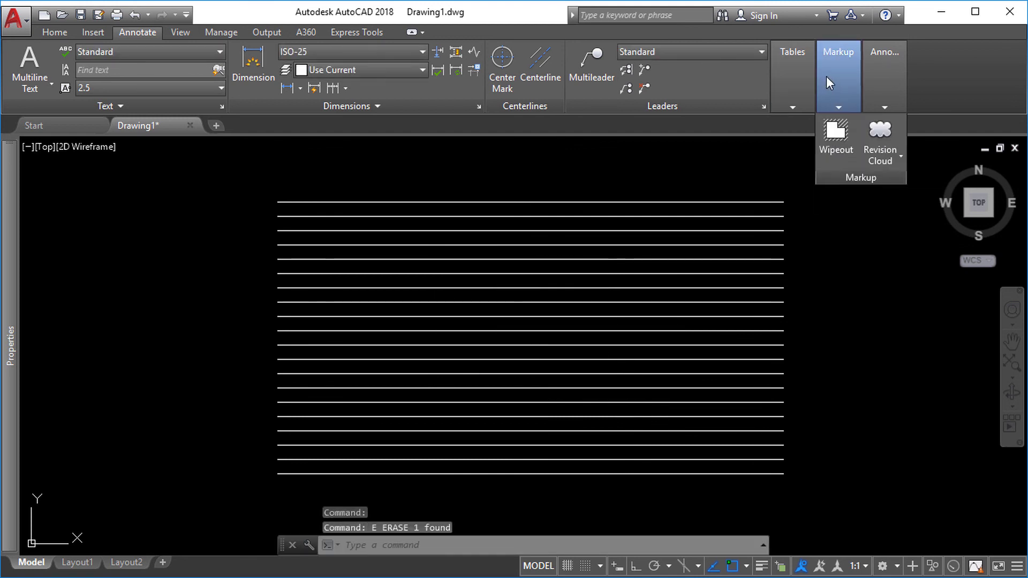
{"action": "left_click", "coordinate": [834, 150]}
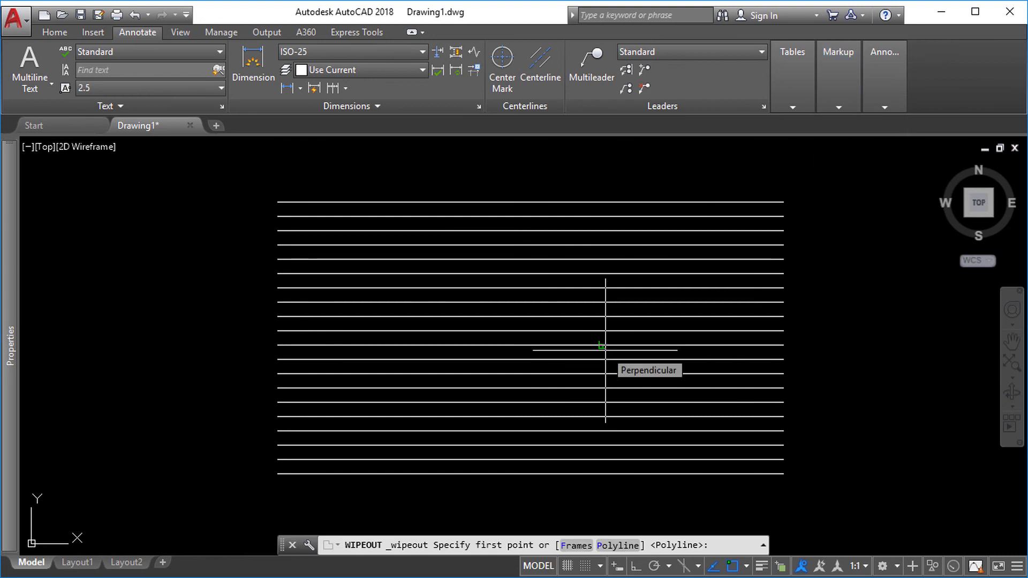
{"action": "key", "text": "Escape"}
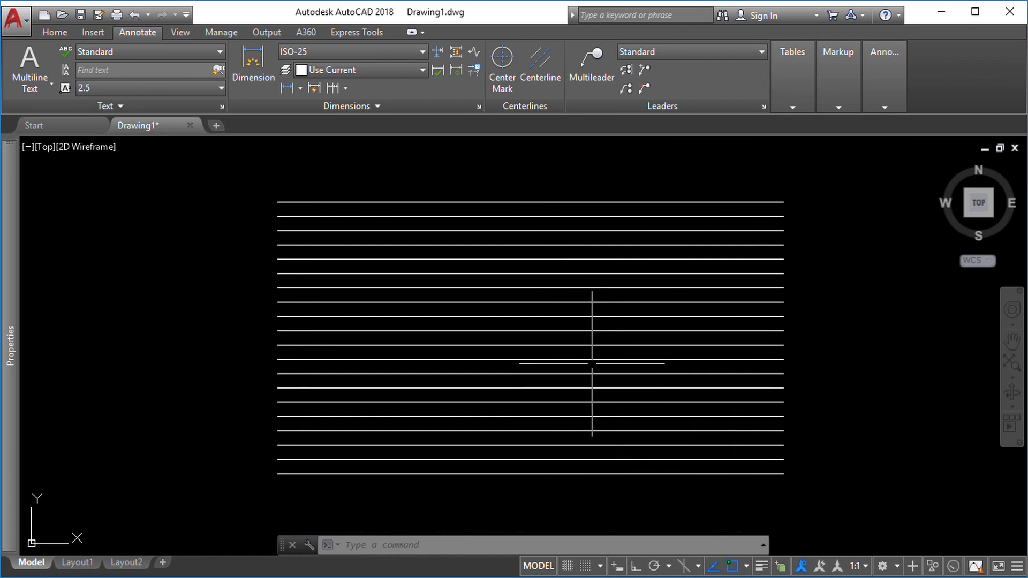
- Draw a 50-sided polygon, inscribed in a circle, centered on the set of horizontal lines
{"action": "left_click", "coordinate": [65, 37]}
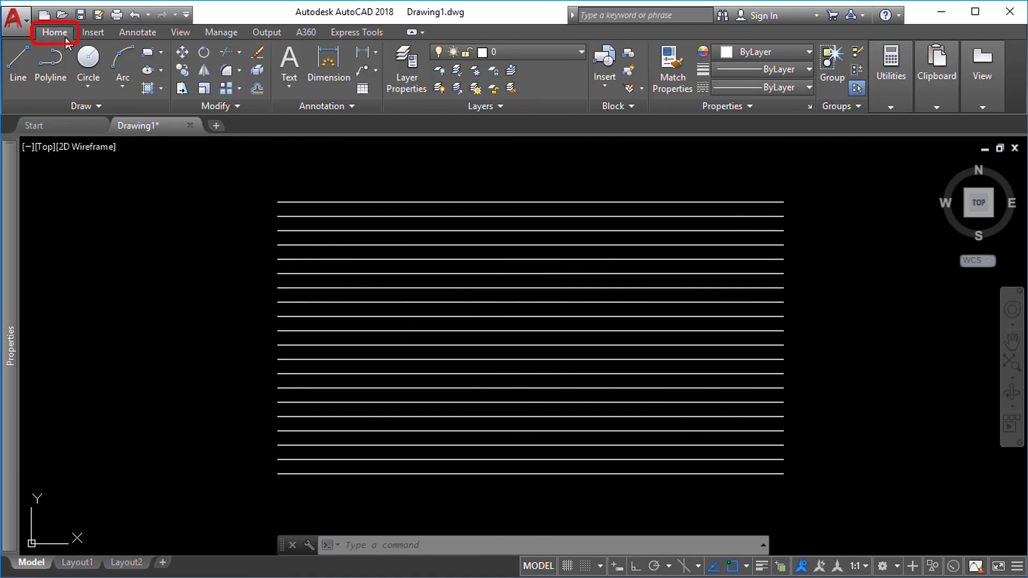
{"action": "left_click", "coordinate": [162, 52]}
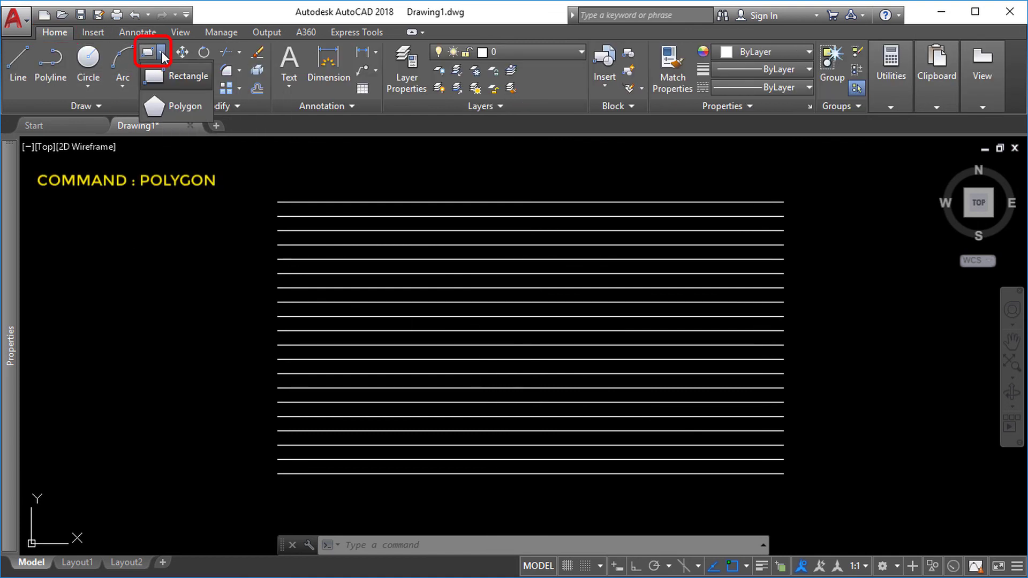
{"action": "left_click", "coordinate": [184, 108]}
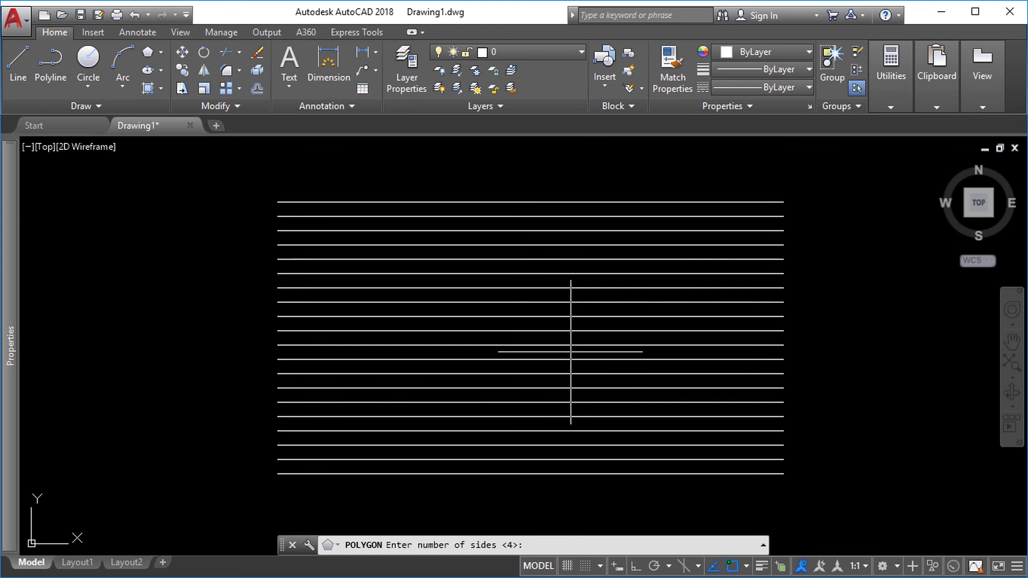
{"action": "type", "text": "50"}
{"action": "key", "text": "Return"}
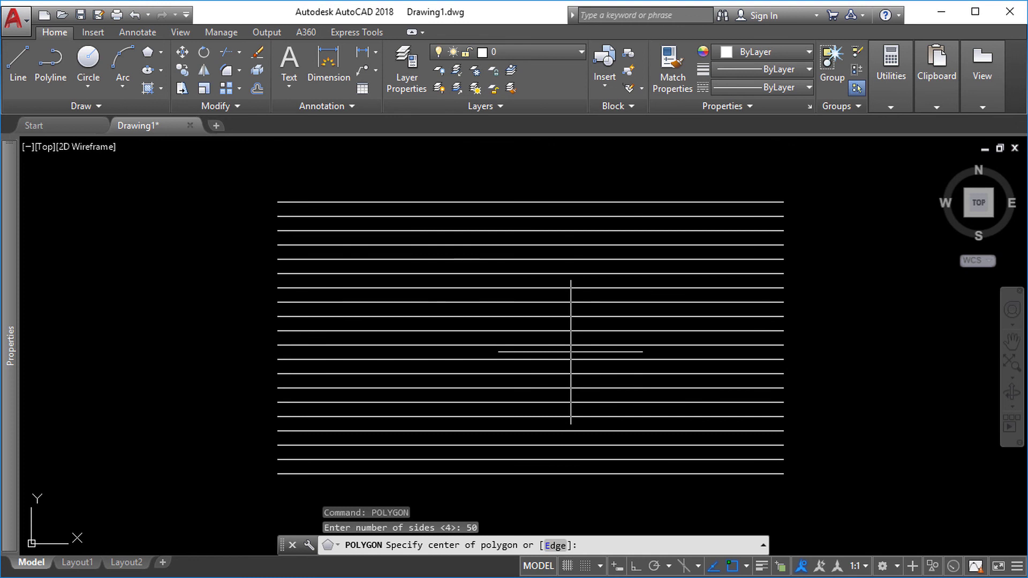
{"action": "left_click", "coordinate": [530, 330]}
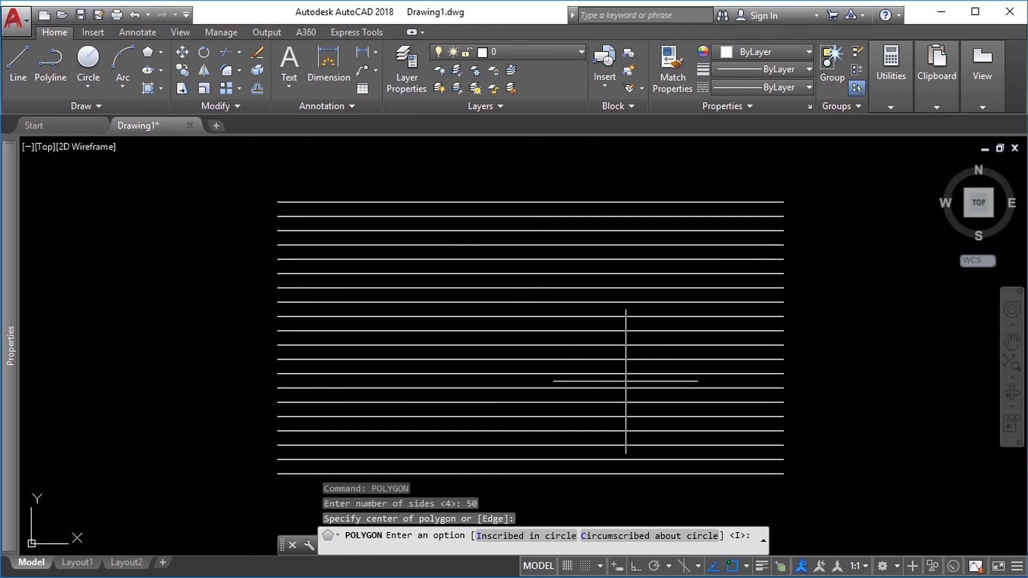
{"action": "key", "text": "Return"}
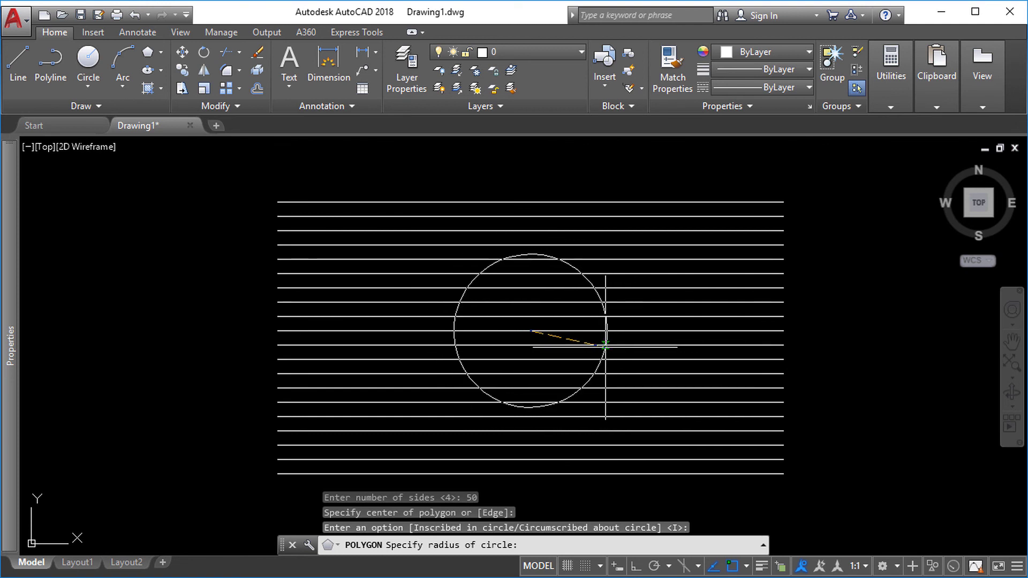
{"action": "left_click", "coordinate": [605, 345]}
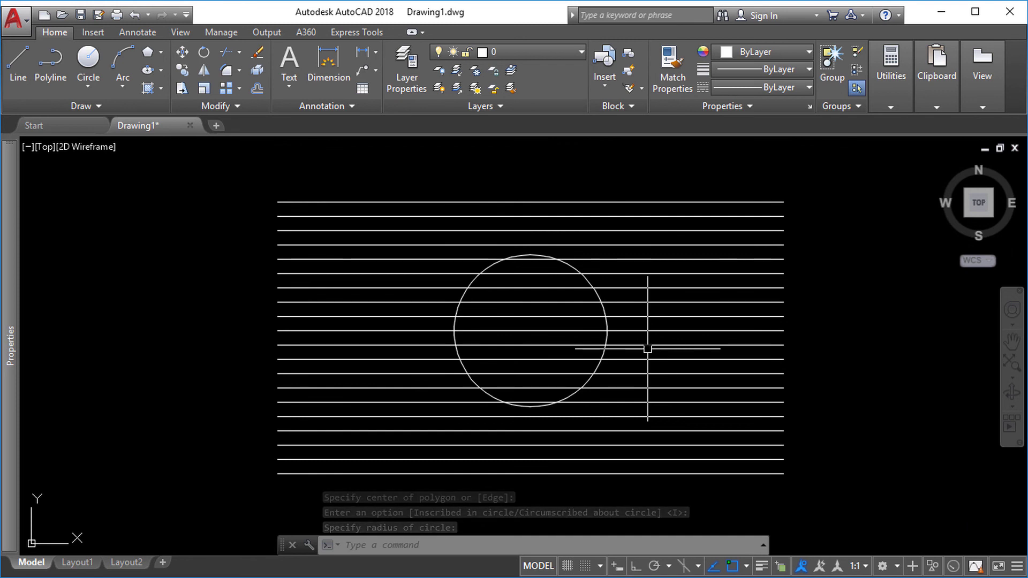
- Convert the 50-sided polygon to a wipeout with the Polyline option, without erasing the original polyline
{"action": "left_click", "coordinate": [140, 33]}
{"action": "left_click", "coordinate": [837, 78]}
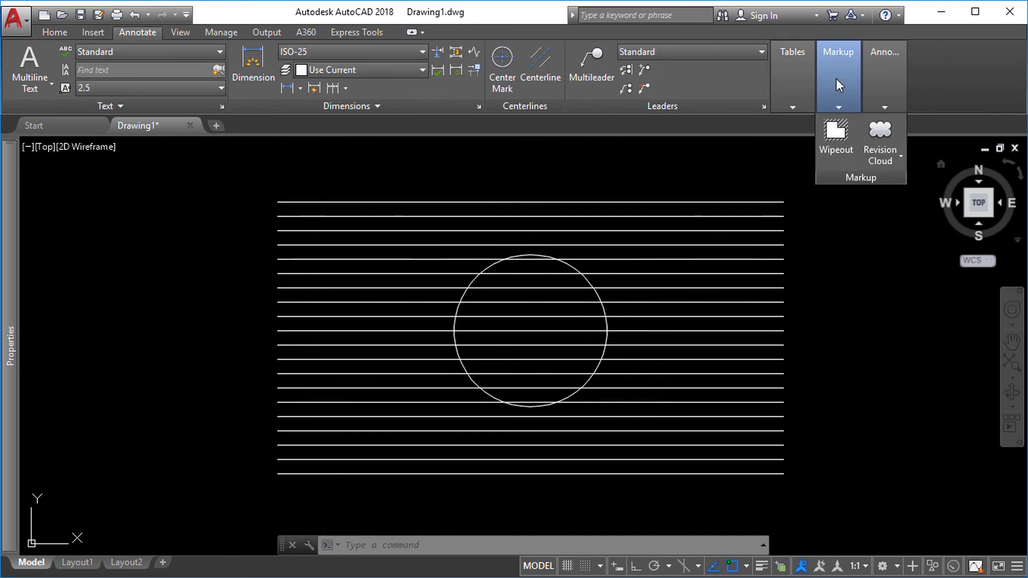
{"action": "left_click", "coordinate": [838, 133]}
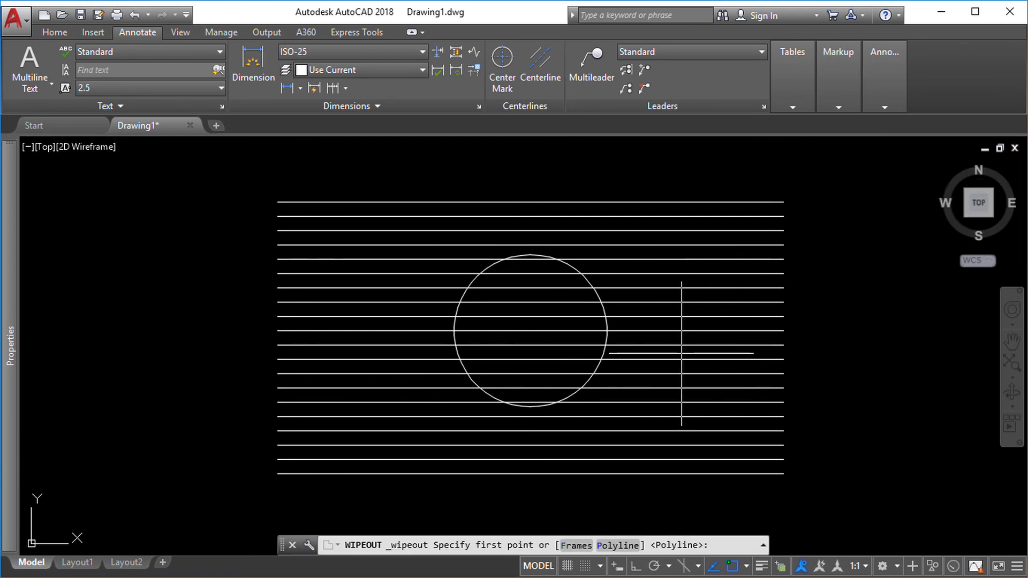
{"action": "type", "text": "p"}
{"action": "key", "text": "Return"}
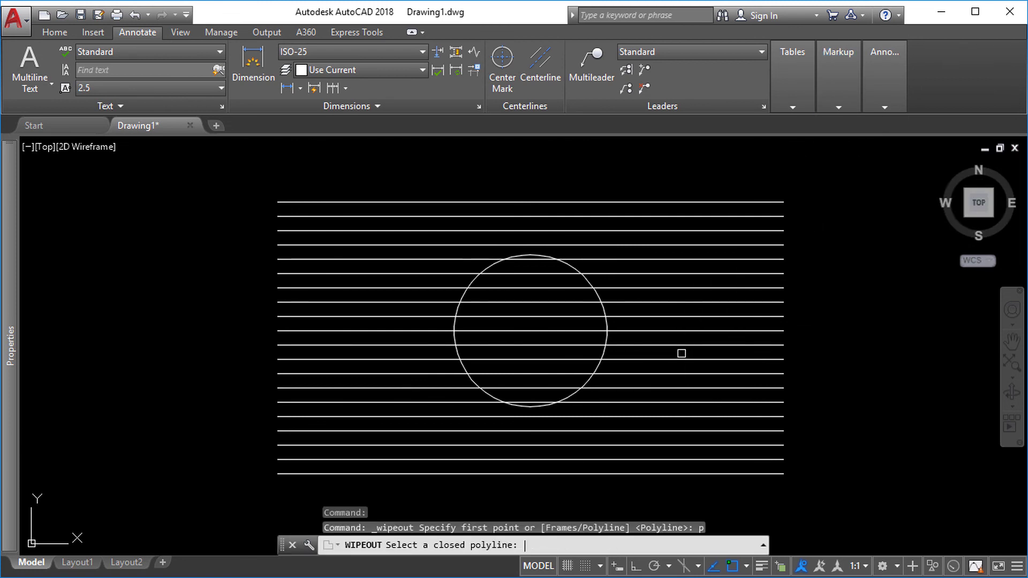
{"action": "left_click", "coordinate": [603, 353]}
{"action": "key", "text": "Return"}
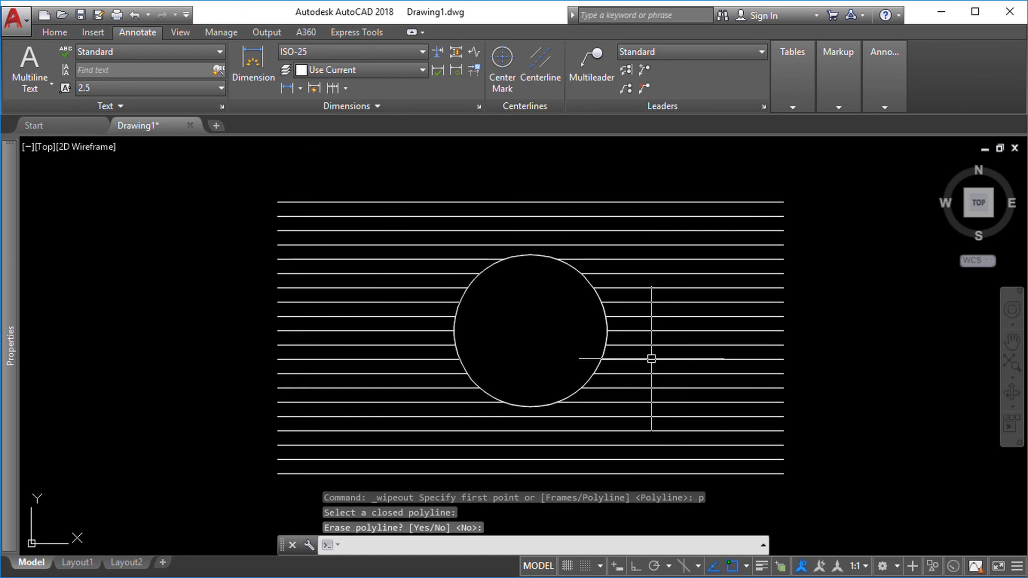
- Examine the boundary of the near-circular wipeout and the masked lines at different magnifications
{"action": "scroll", "coordinate": [524, 386], "scroll_direction": "up", "scroll_amount": 5}
{"action": "scroll", "coordinate": [437, 265], "scroll_direction": "up", "scroll_amount": 4}
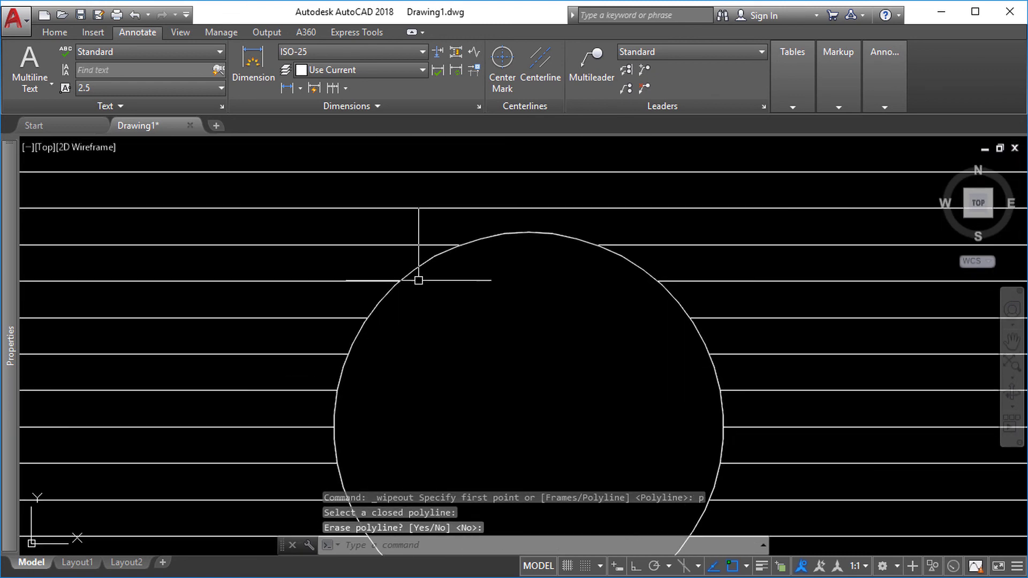
{"action": "scroll", "coordinate": [478, 225], "scroll_direction": "down", "scroll_amount": 4}
{"action": "scroll", "coordinate": [683, 343], "scroll_direction": "down", "scroll_amount": 2}
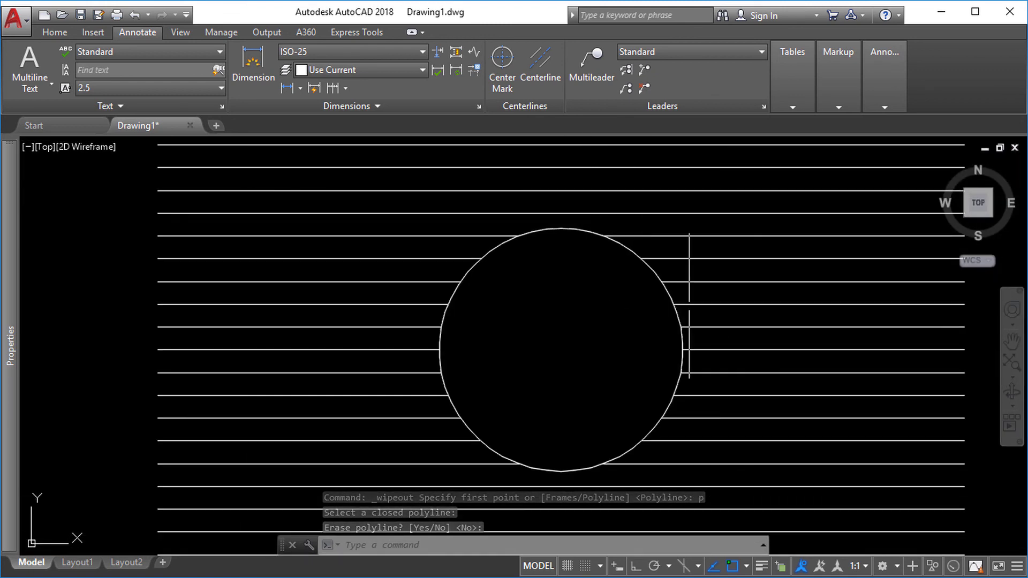
{"action": "scroll", "coordinate": [622, 379], "scroll_direction": "down", "scroll_amount": 4}
{"action": "scroll", "coordinate": [625, 350], "scroll_direction": "up", "scroll_amount": 4}
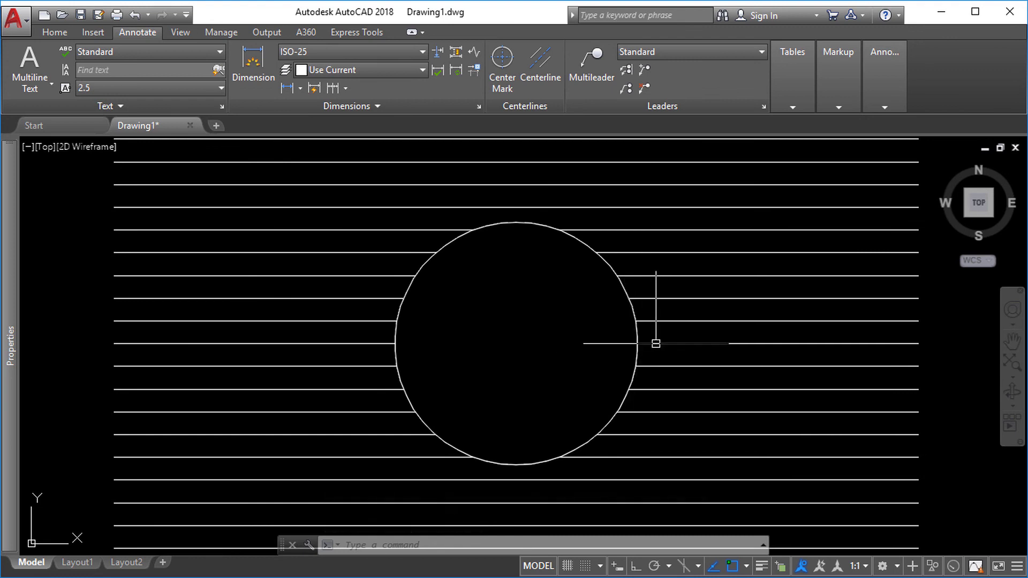
{"action": "scroll", "coordinate": [656, 343], "scroll_direction": "down", "scroll_amount": 2}
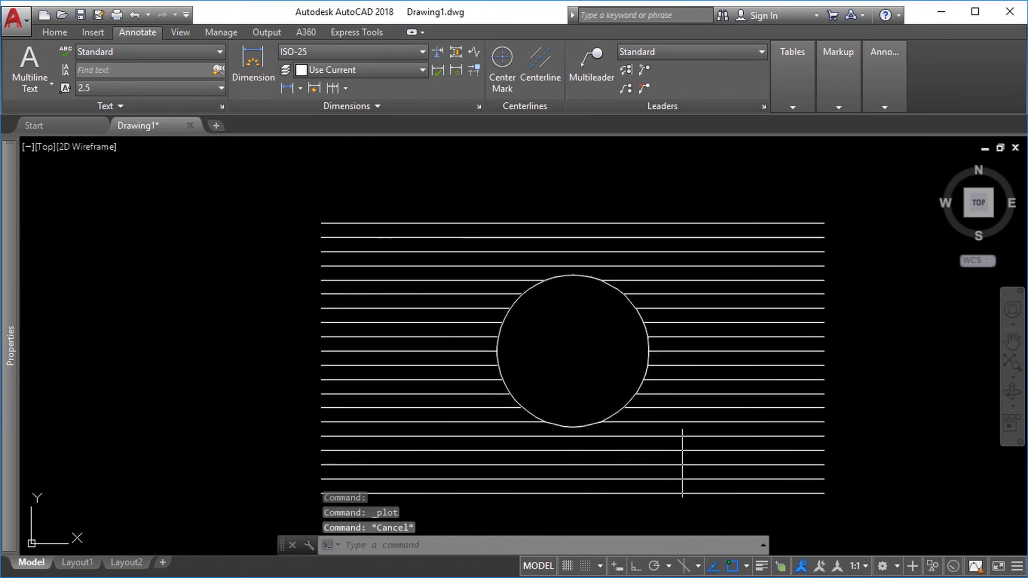
- Preview the plot with the <Previous plot> page setup to examine how the near-circular wipeout prints, and leave the preview
{"action": "key", "text": "ctrl+p"}
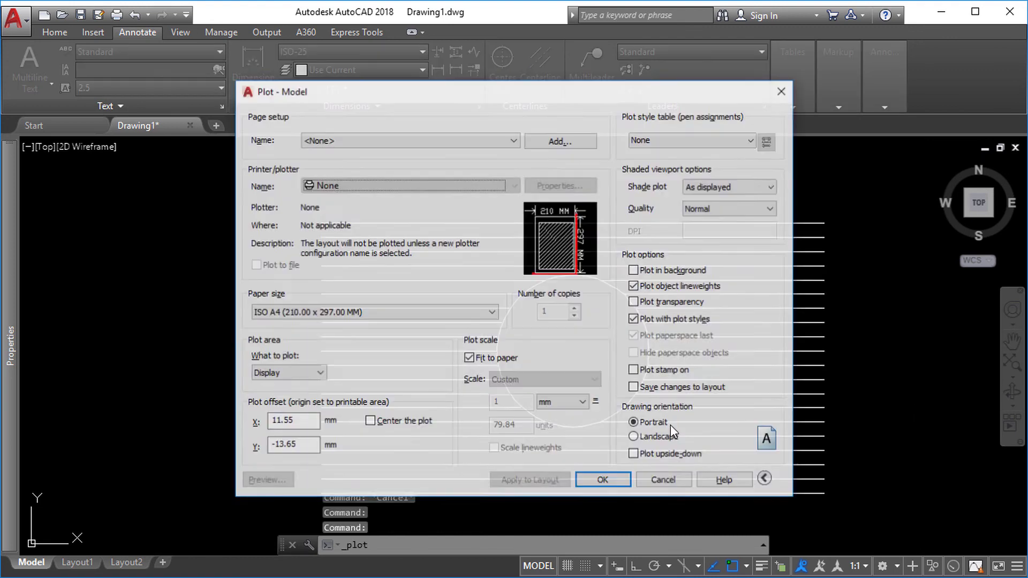
{"action": "left_click", "coordinate": [444, 139]}
{"action": "left_click", "coordinate": [439, 163]}
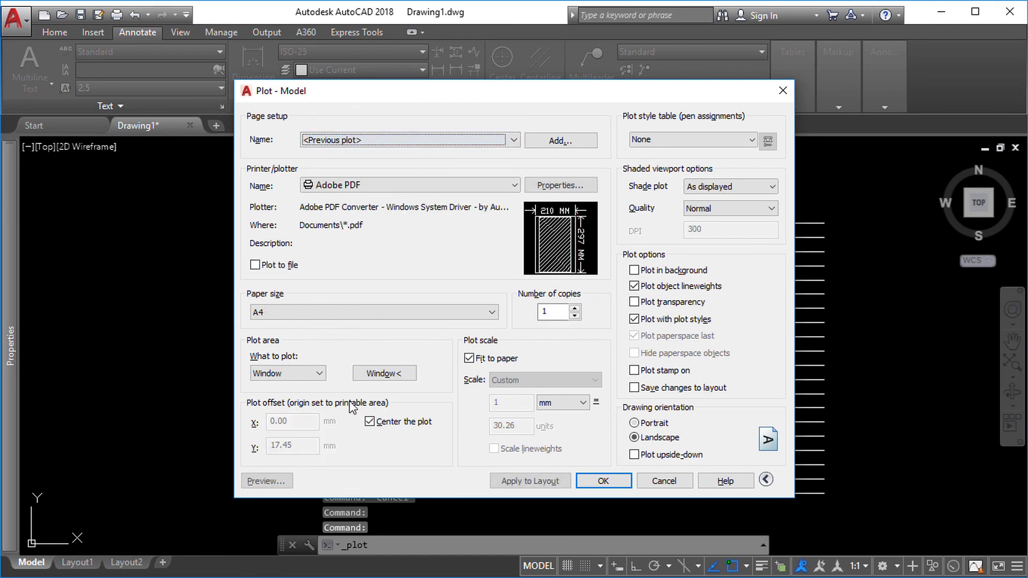
{"action": "left_click", "coordinate": [268, 481]}
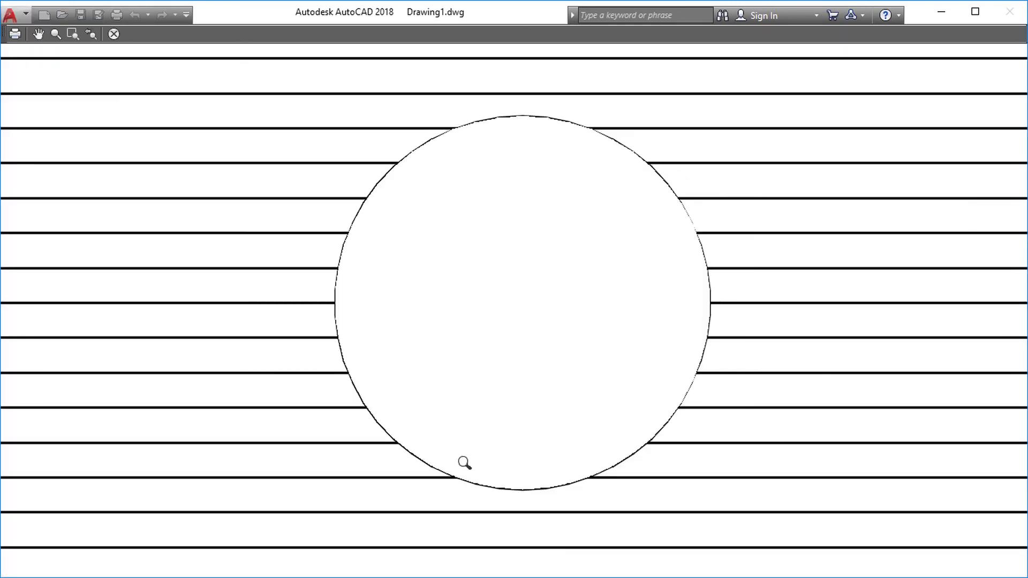
{"action": "scroll", "coordinate": [464, 462], "scroll_direction": "down", "scroll_amount": 5}
{"action": "key", "text": "Escape"}
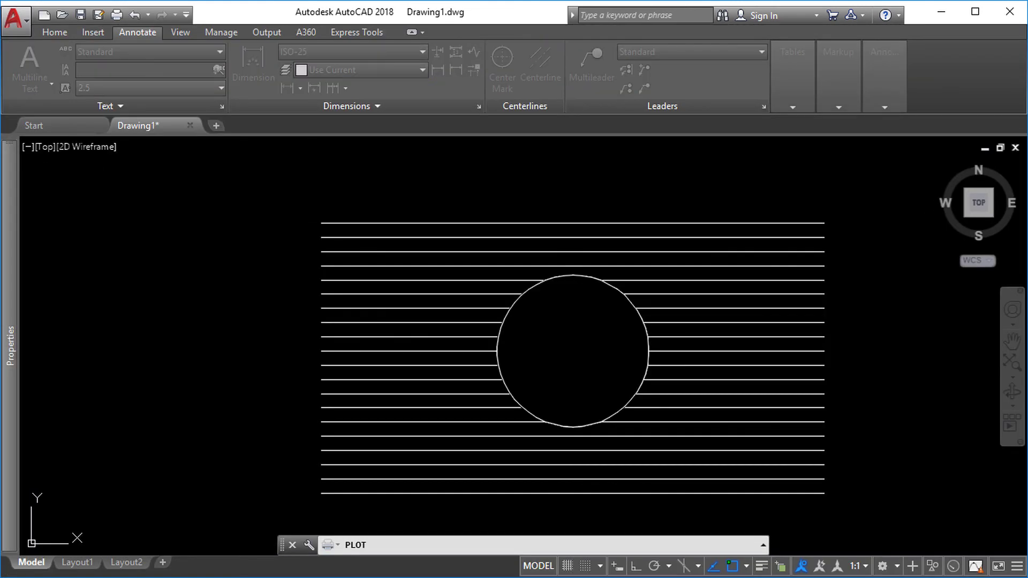
{"action": "right_click", "coordinate": [522, 460]}
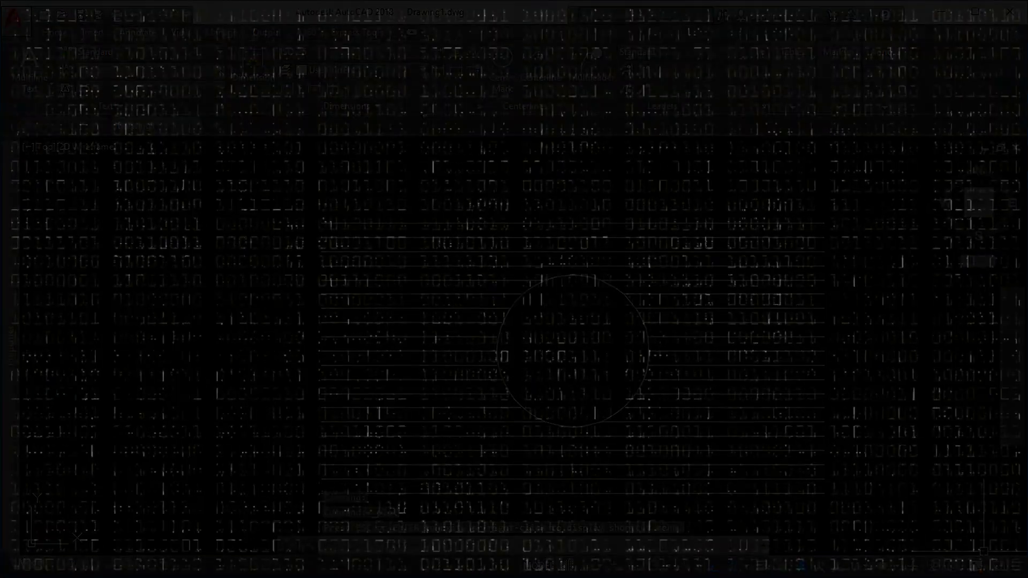